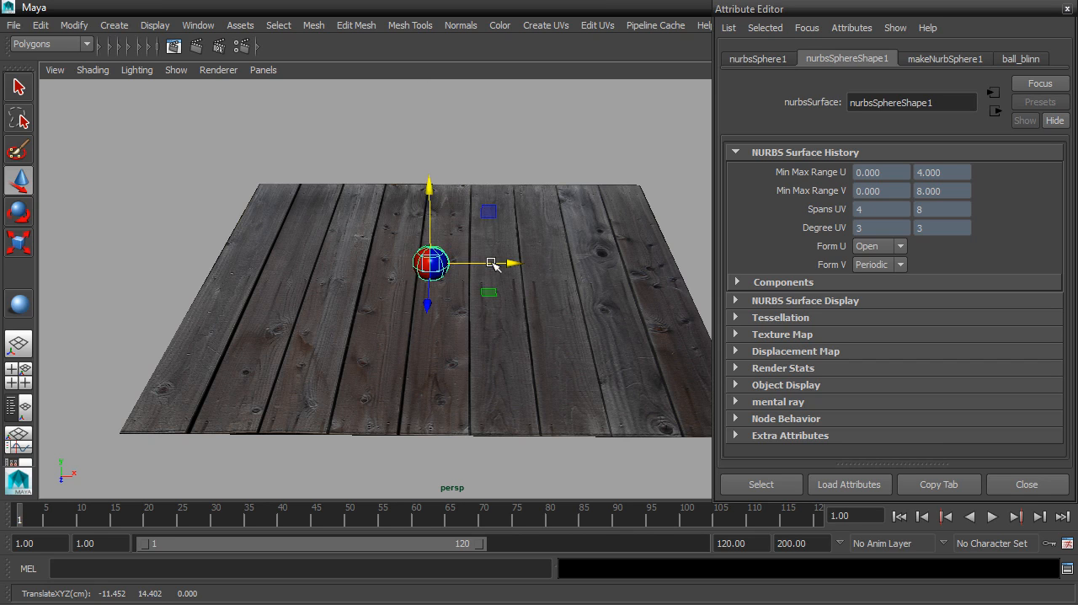
- Create a polygon sphere around the whole wooden floor and ball, with a radius of about 490
{"action": "key", "text": "f"}
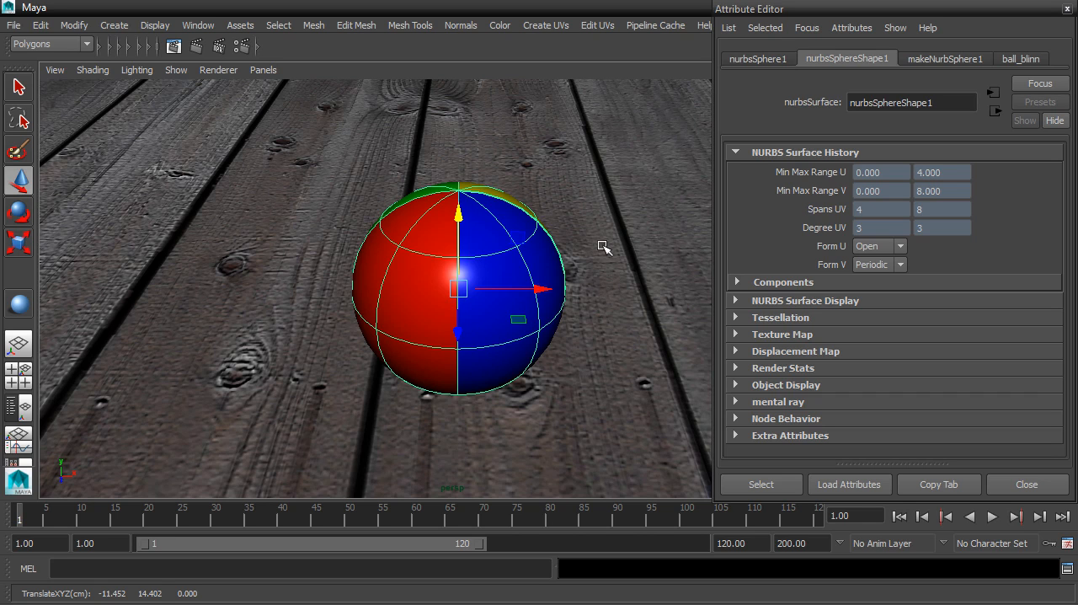
{"action": "scroll", "coordinate": [604, 246], "scroll_direction": "down", "scroll_amount": 10}
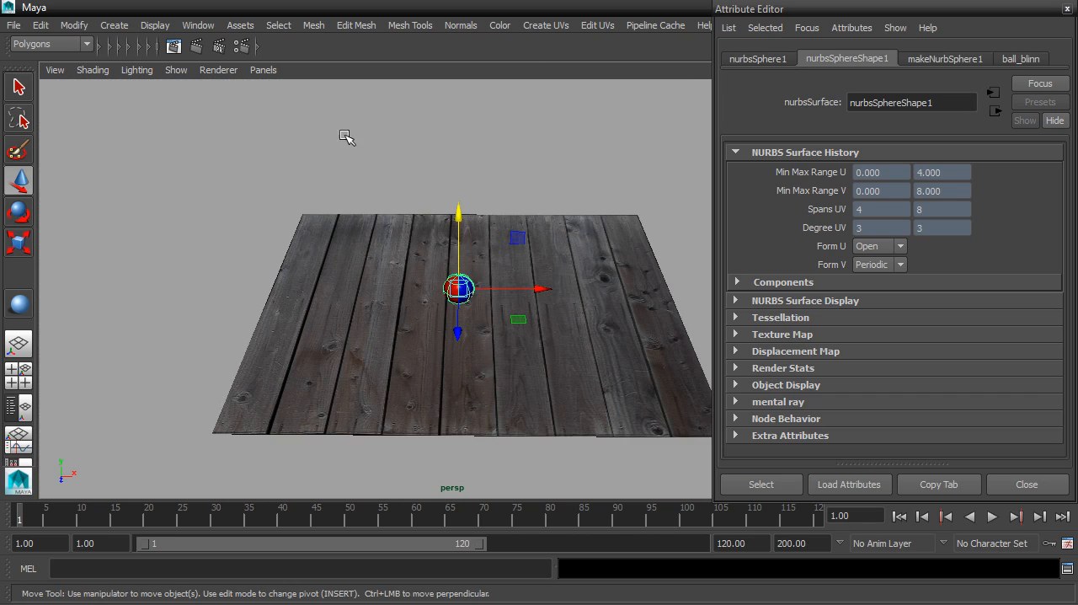
{"action": "left_click", "coordinate": [107, 27]}
{"action": "mouse_move", "coordinate": [133, 69]}
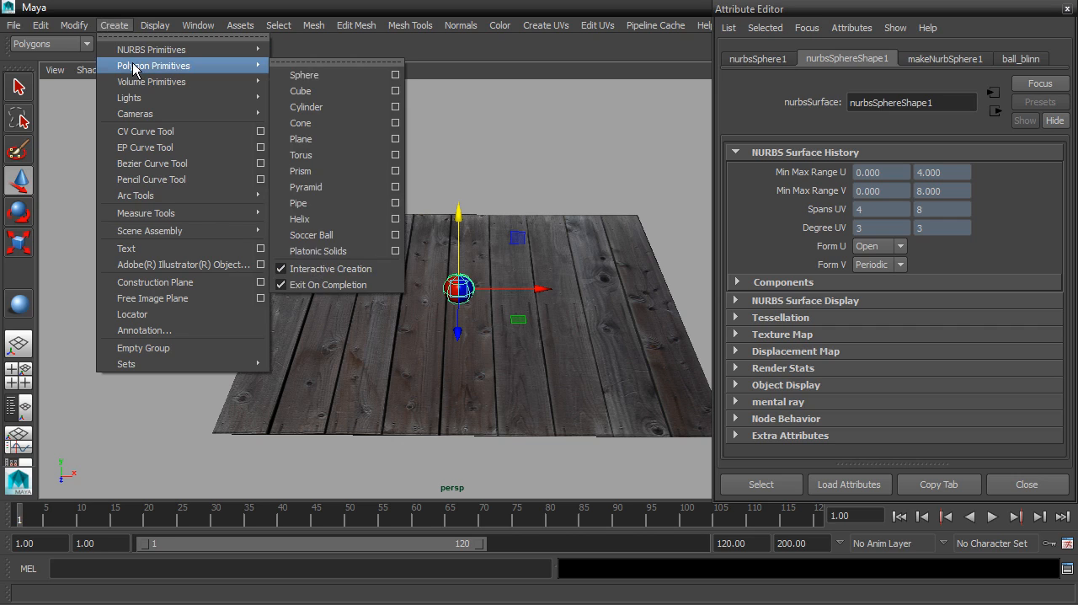
{"action": "left_click", "coordinate": [299, 76]}
{"action": "left_click_drag", "start_coordinate": [472, 308], "coordinate": [913, 252]}
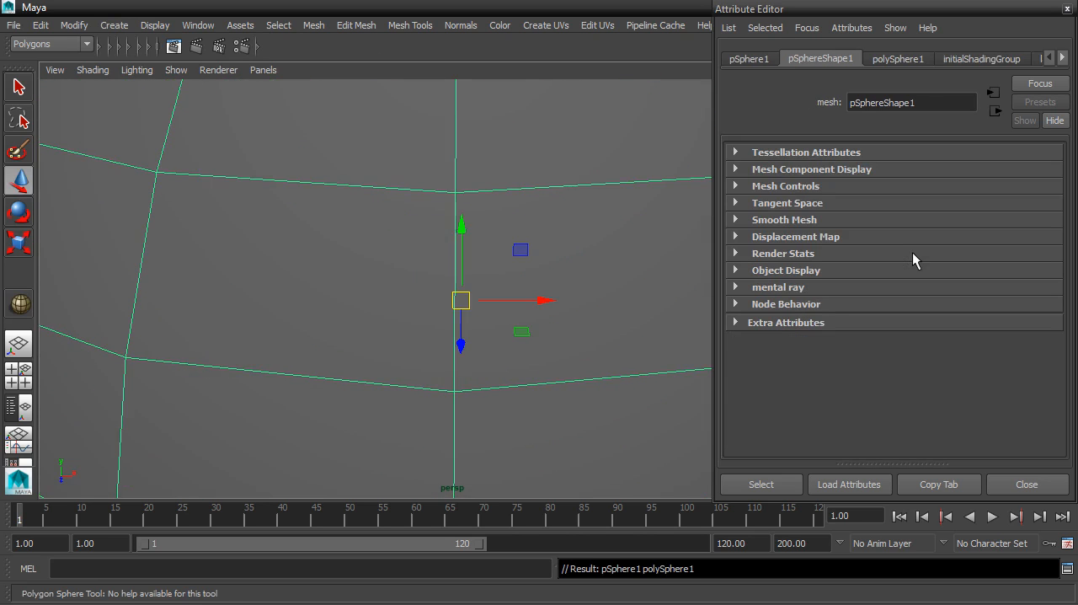
- Set the new polygon sphere's radius to 2000 in its creation inputs
{"action": "left_click", "coordinate": [1068, 9]}
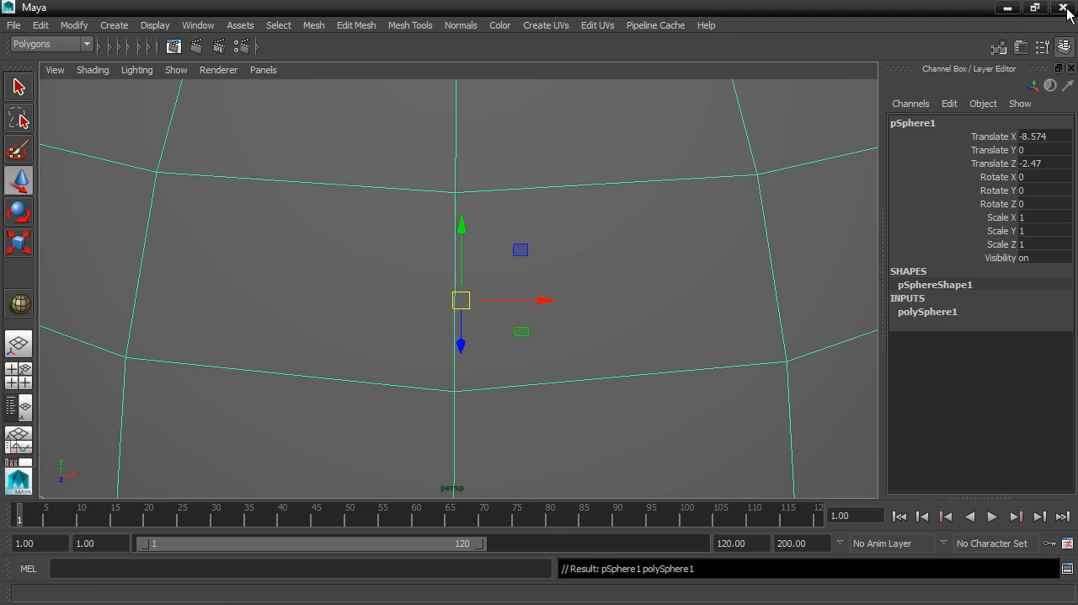
{"action": "left_click", "coordinate": [921, 314]}
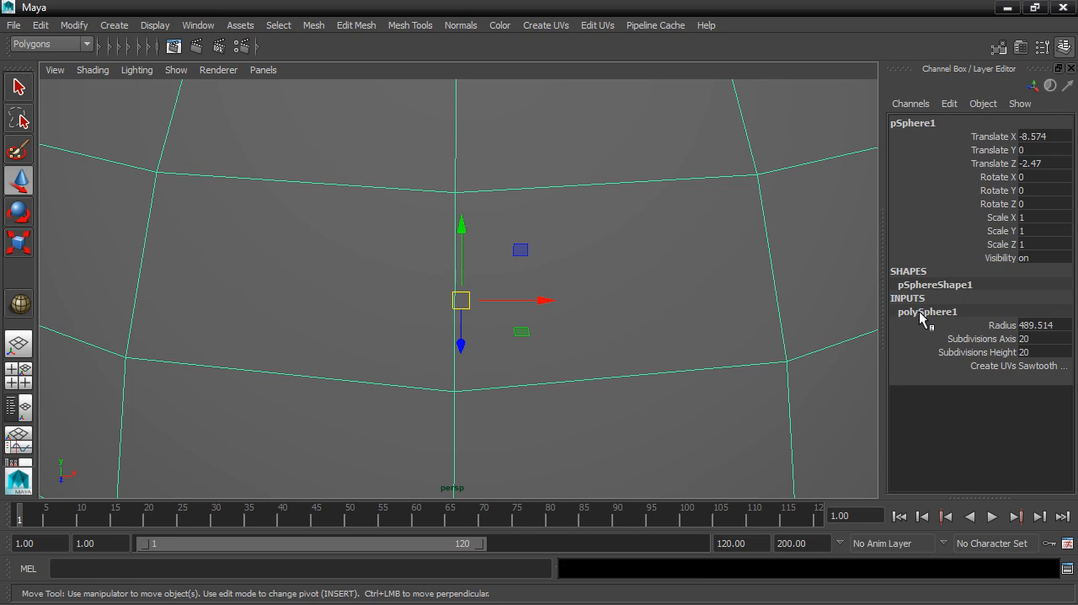
{"action": "left_click", "coordinate": [1060, 325]}
{"action": "type", "text": "2000"}
{"action": "key", "text": "Return"}
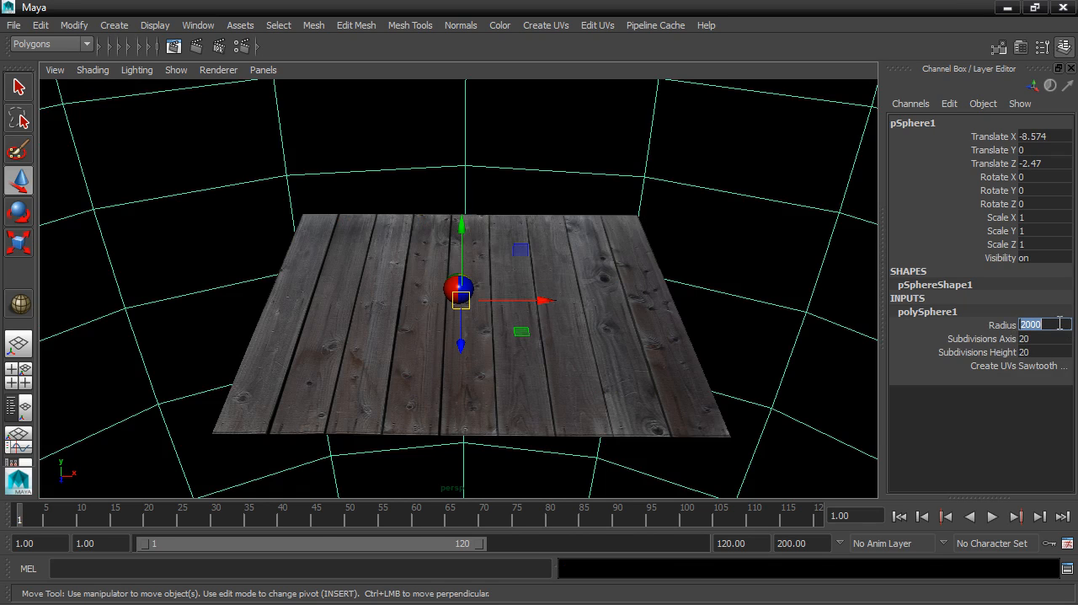
- Center the large sphere on the origin by setting Translate X, Y and Z to 0
{"action": "left_click_drag", "start_coordinate": [1044, 135], "coordinate": [1045, 168]}
{"action": "type", "text": "0"}
{"action": "key", "text": "Return"}
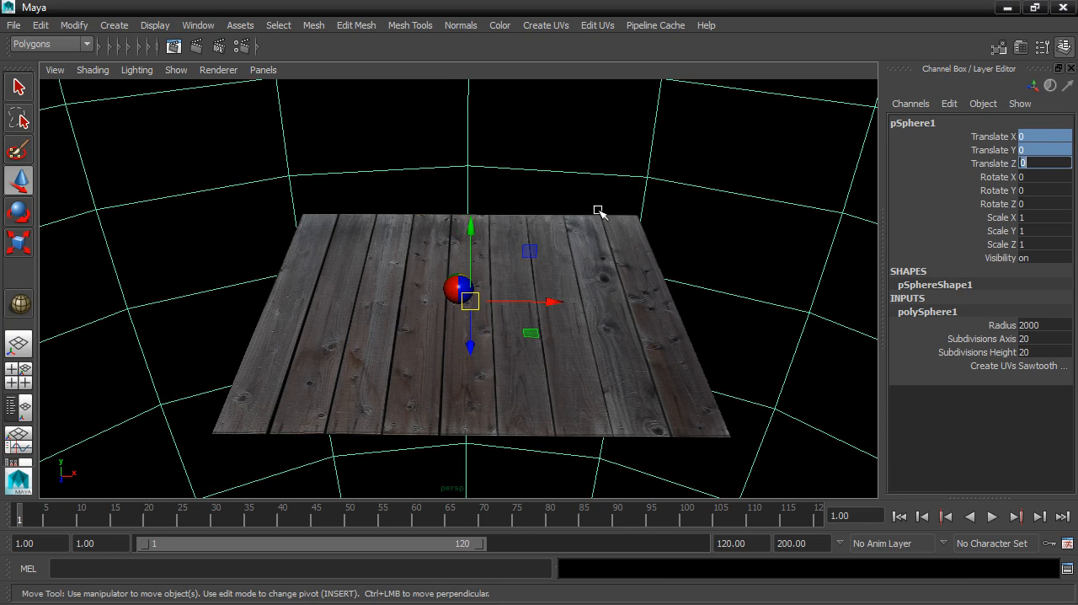
- Set the large sphere's Subdivisions Axis to 40 and Subdivisions Height to 30
{"action": "left_click", "coordinate": [1047, 337]}
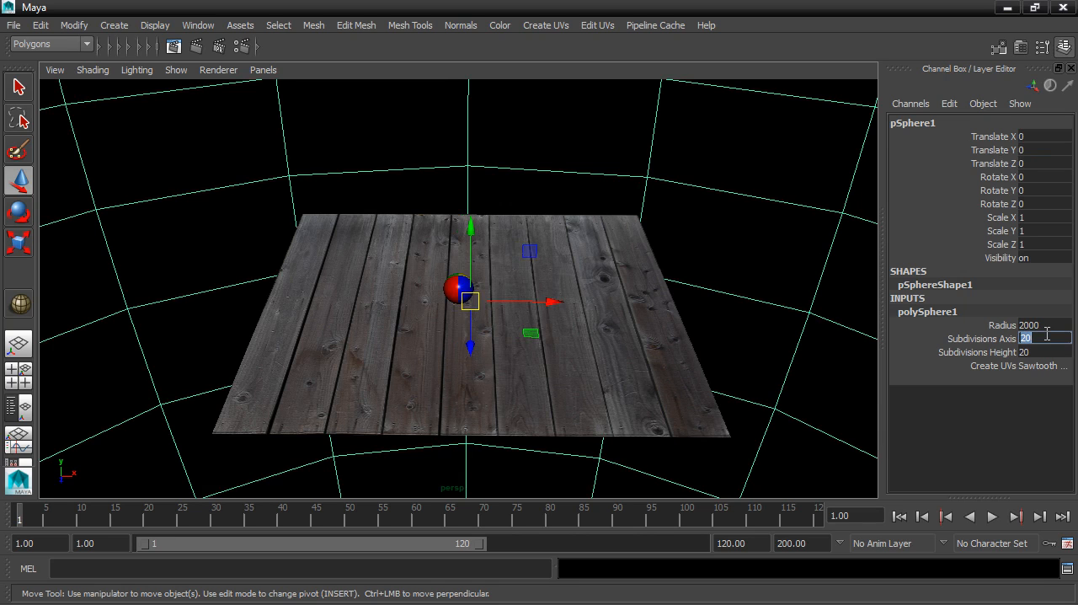
{"action": "type", "text": "40"}
{"action": "key", "text": "Return"}
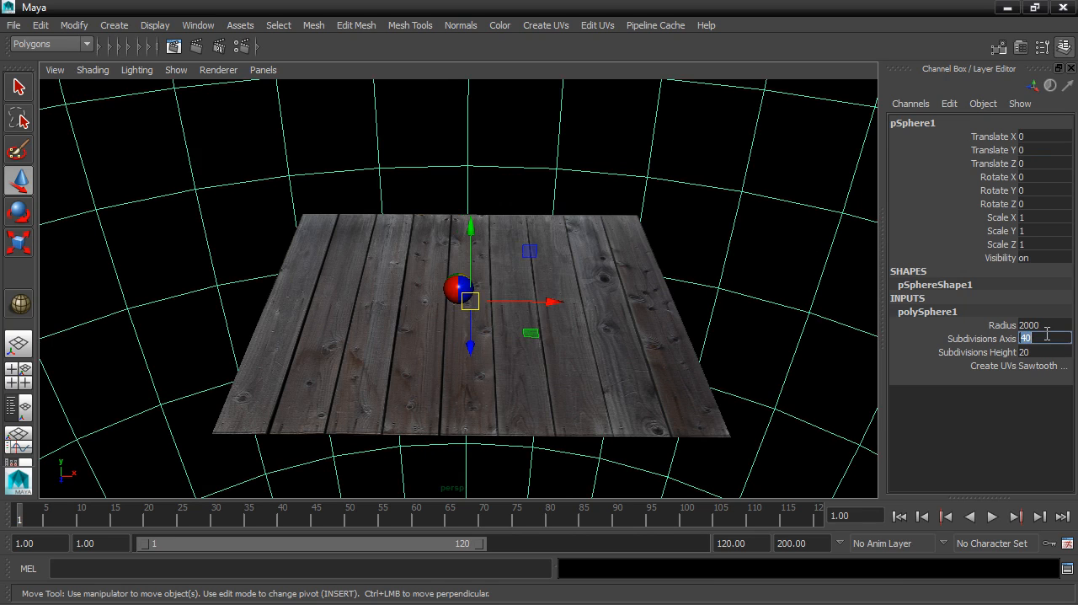
{"action": "left_click", "coordinate": [1040, 350]}
{"action": "type", "text": "30"}
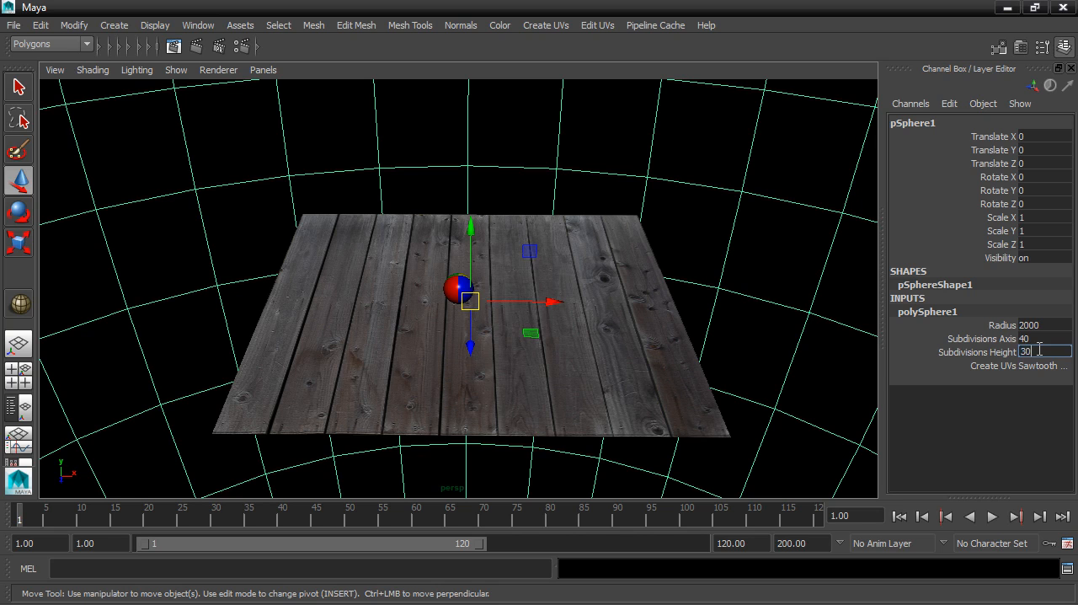
{"action": "key", "text": "Return"}
- Assign a new Surface Shader material to the large sphere
{"action": "mouse_move", "coordinate": [653, 258]}
{"action": "left_mouse_down", "text": "alt"}
{"action": "mouse_move", "coordinate": [678, 219]}
{"action": "mouse_move", "coordinate": [660, 243]}
{"action": "left_mouse_up", "text": "alt"}
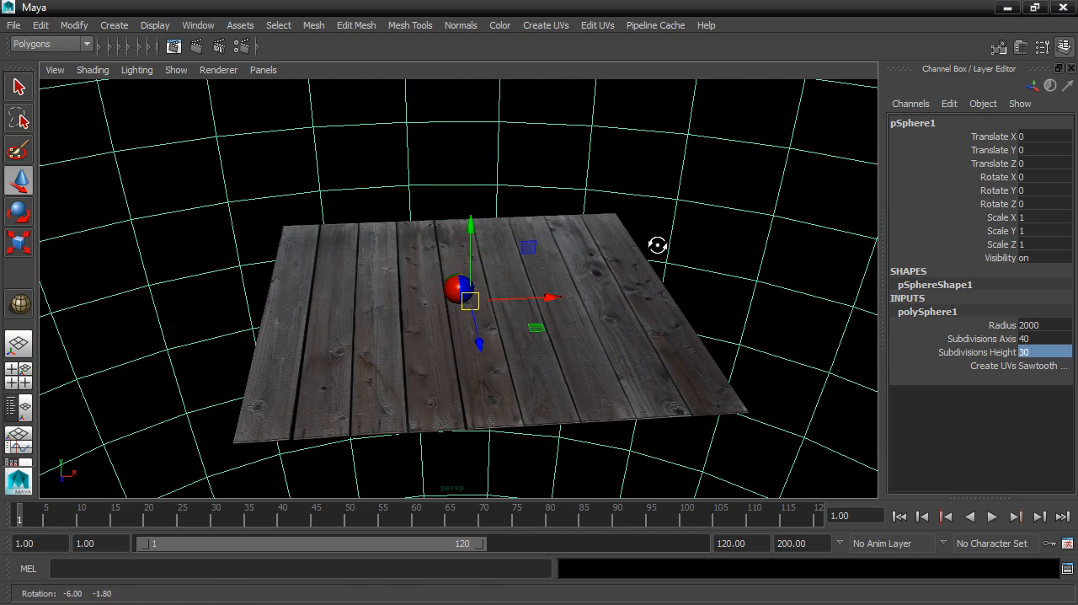
{"action": "right_click", "coordinate": [706, 226]}
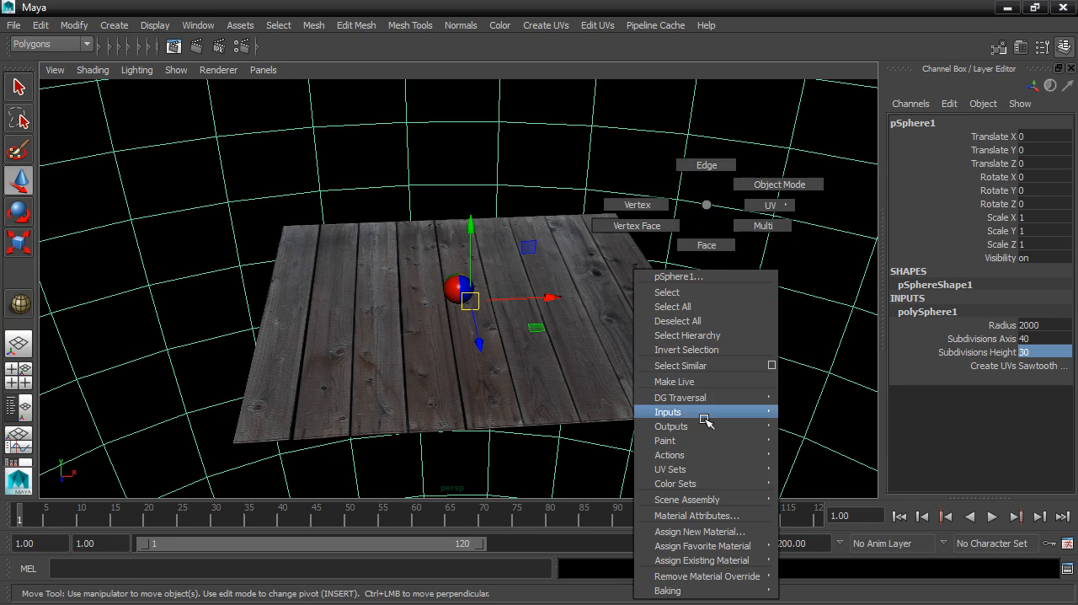
{"action": "left_click", "coordinate": [713, 531]}
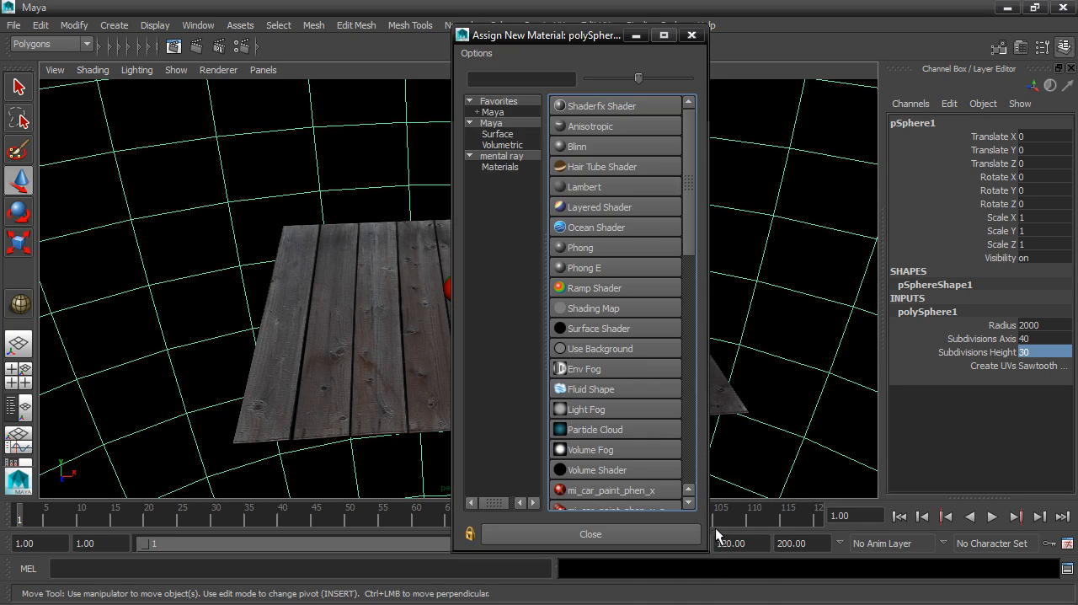
{"action": "left_click", "coordinate": [641, 327]}
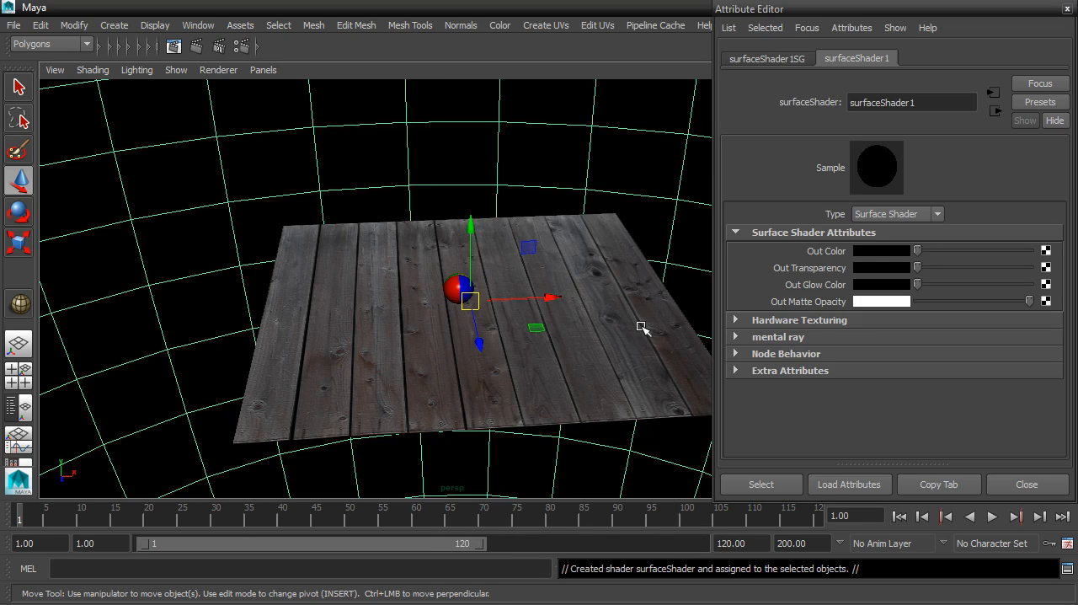
- Rename the large sphere's surface shader to environmentShader
{"action": "left_click", "coordinate": [852, 103]}
{"action": "type", "text": "Environ"}
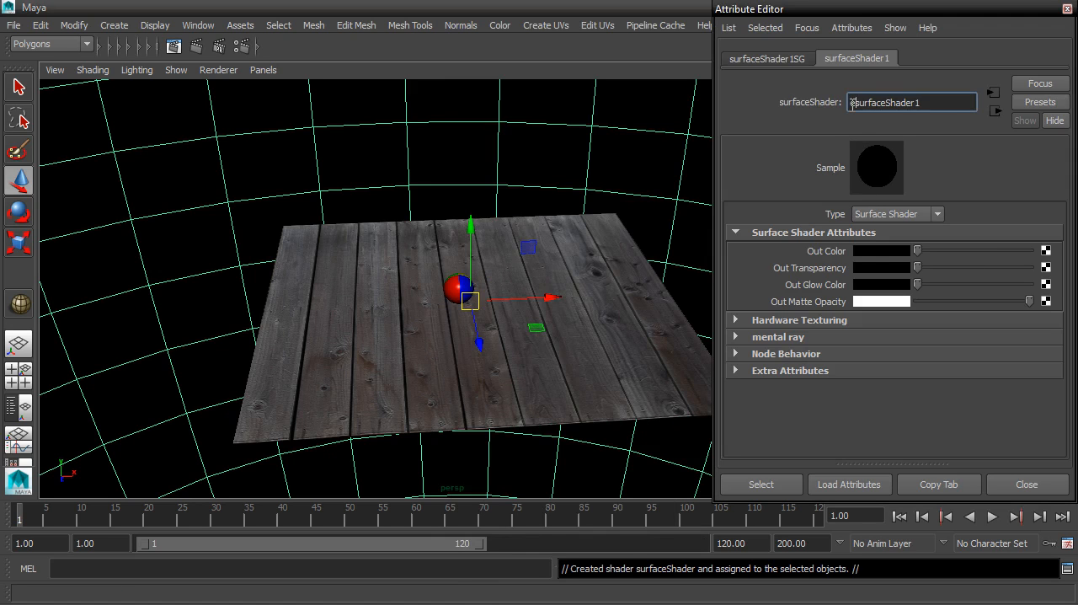
{"action": "type", "text": "mentShader"}
{"action": "key", "text": "Return"}
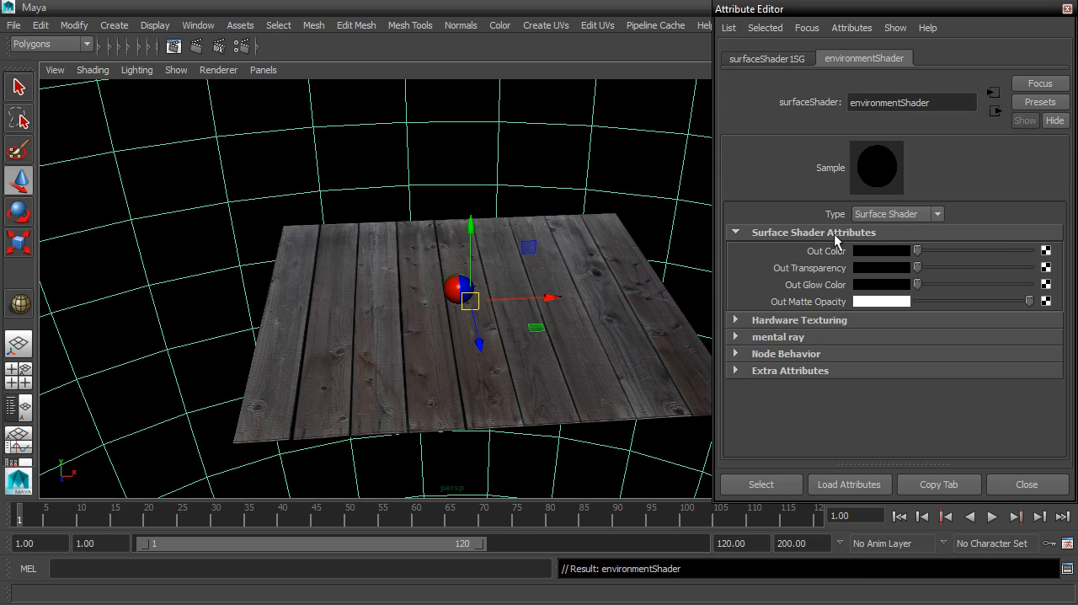
{"action": "left_click", "coordinate": [1045, 252]}
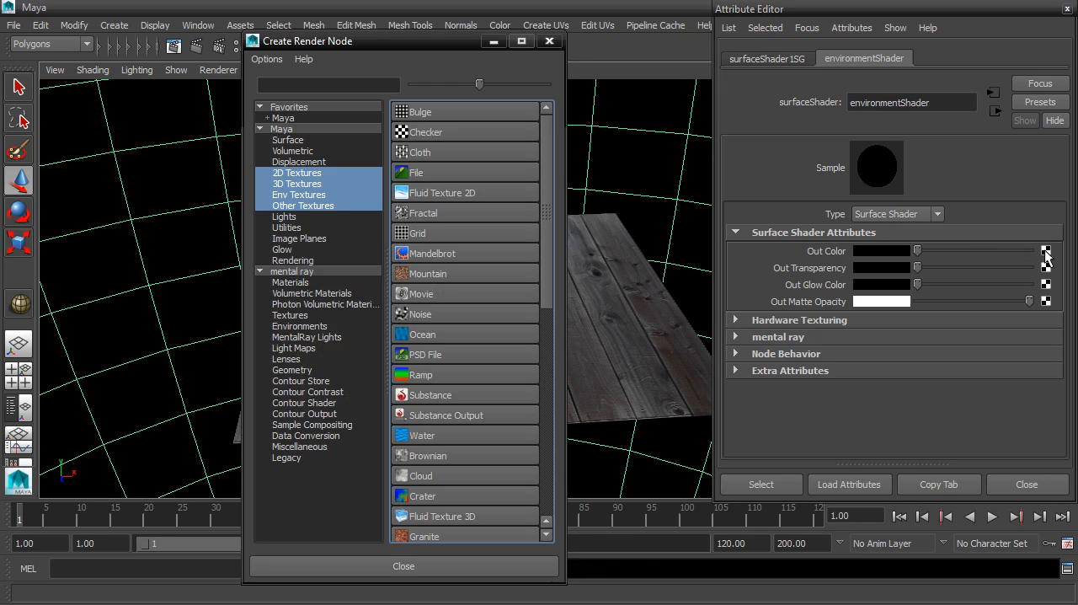
{"action": "left_click", "coordinate": [483, 170]}
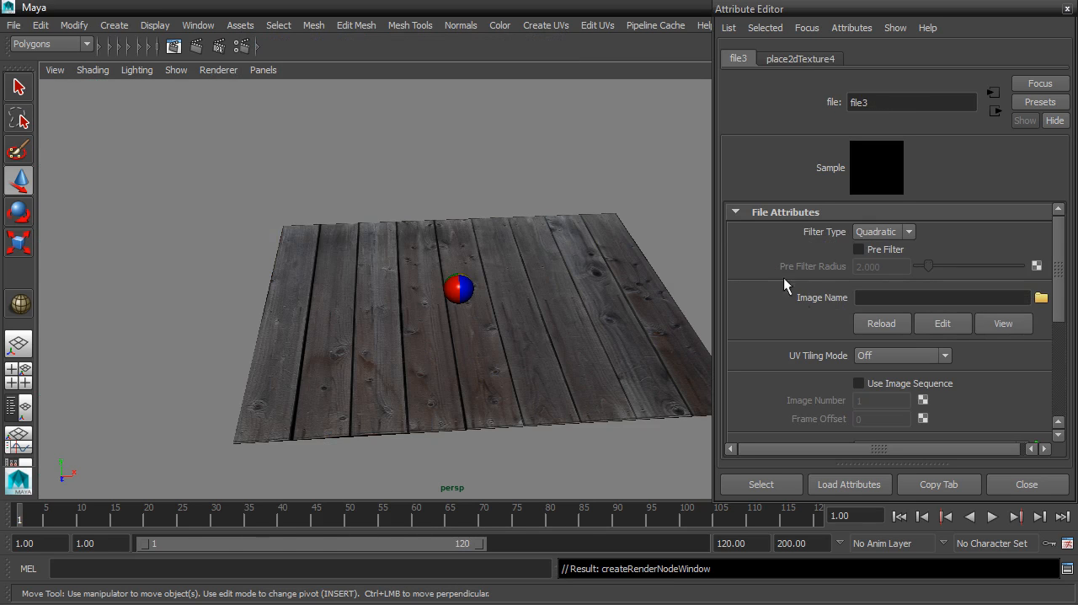
{"action": "left_click", "coordinate": [1041, 297]}
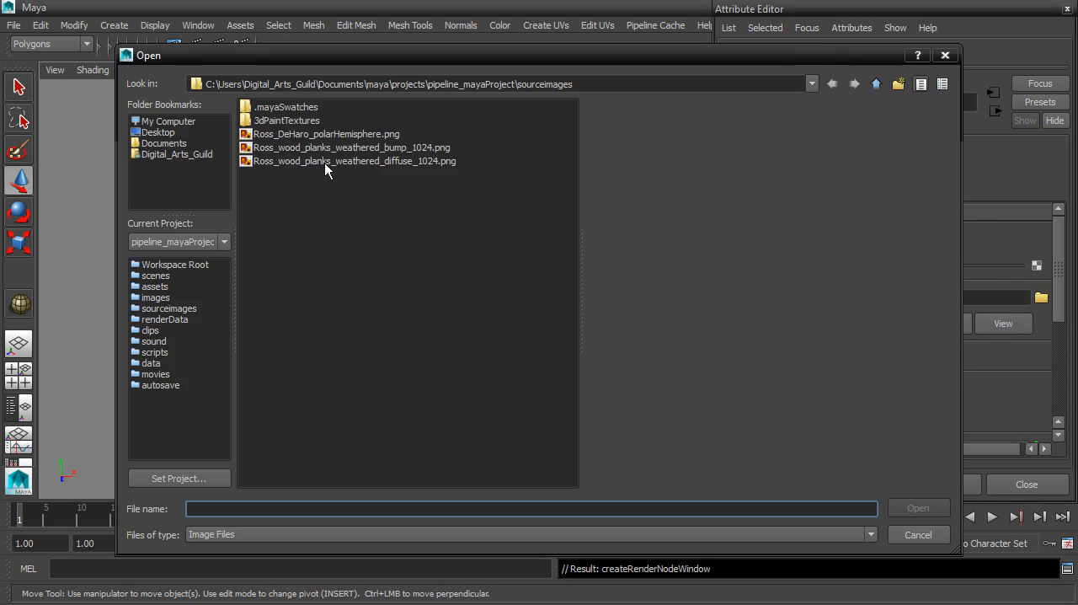
{"action": "left_click", "coordinate": [312, 134]}
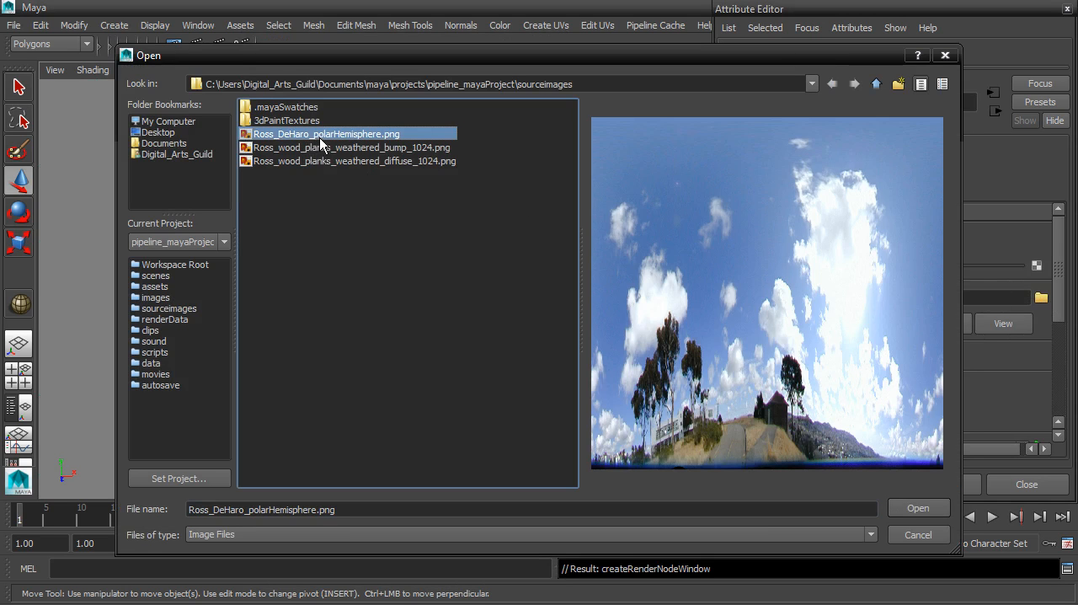
{"action": "left_click", "coordinate": [916, 508]}
- Set the V value of Repeat UV to 2 in the sky texture's 2D placement for the large sphere
{"action": "scroll", "coordinate": [581, 278], "scroll_direction": "down", "scroll_amount": 10}
{"action": "scroll", "coordinate": [582, 278], "scroll_direction": "down", "scroll_amount": 5}
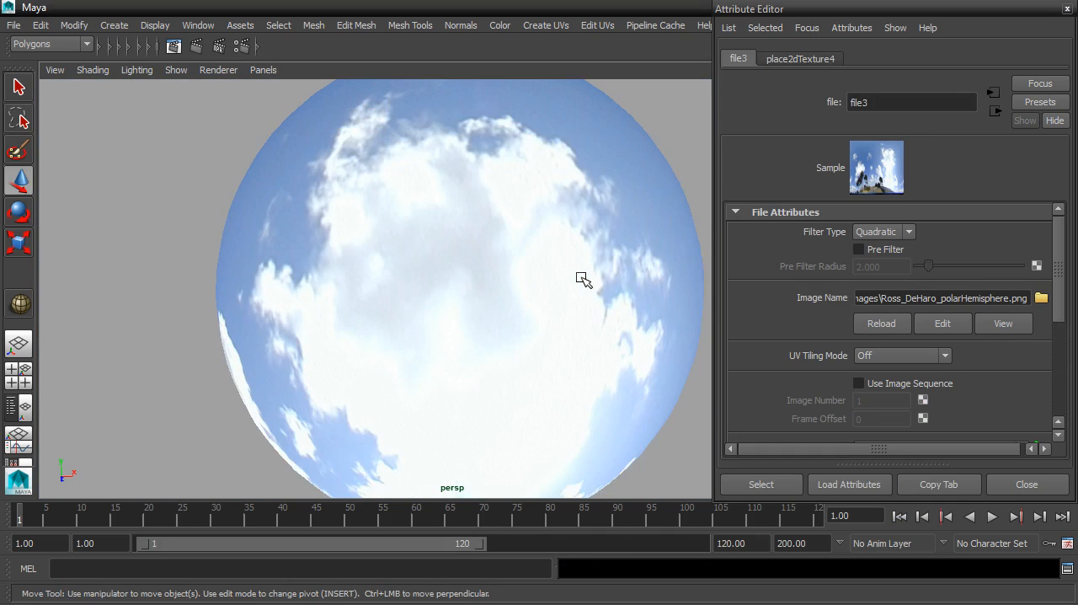
{"action": "left_click_drag", "start_coordinate": [561, 279], "coordinate": [479, 250], "text": "alt"}
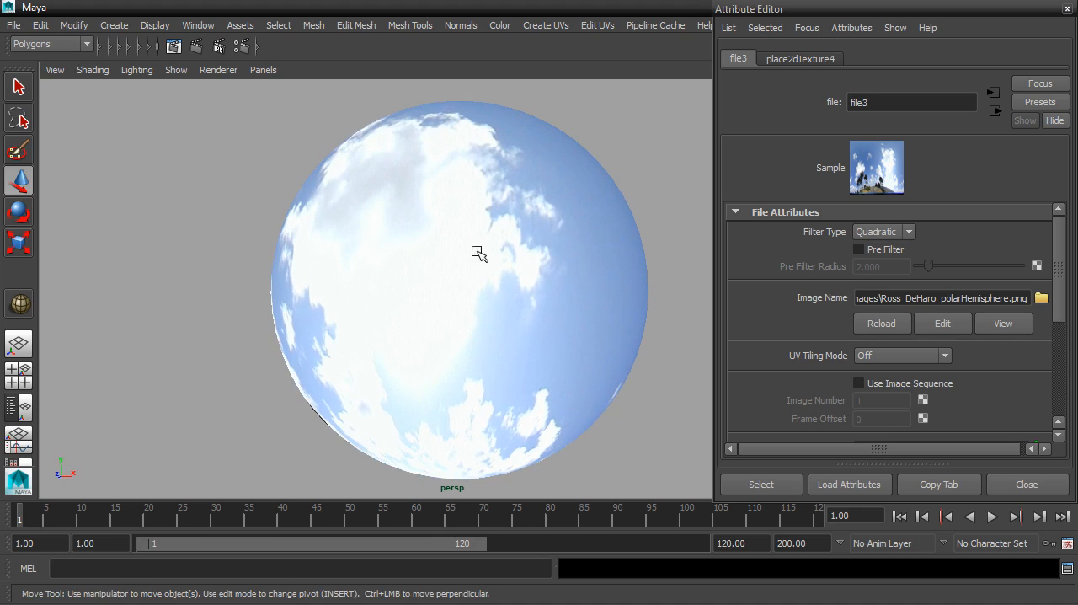
{"action": "left_click", "coordinate": [517, 306]}
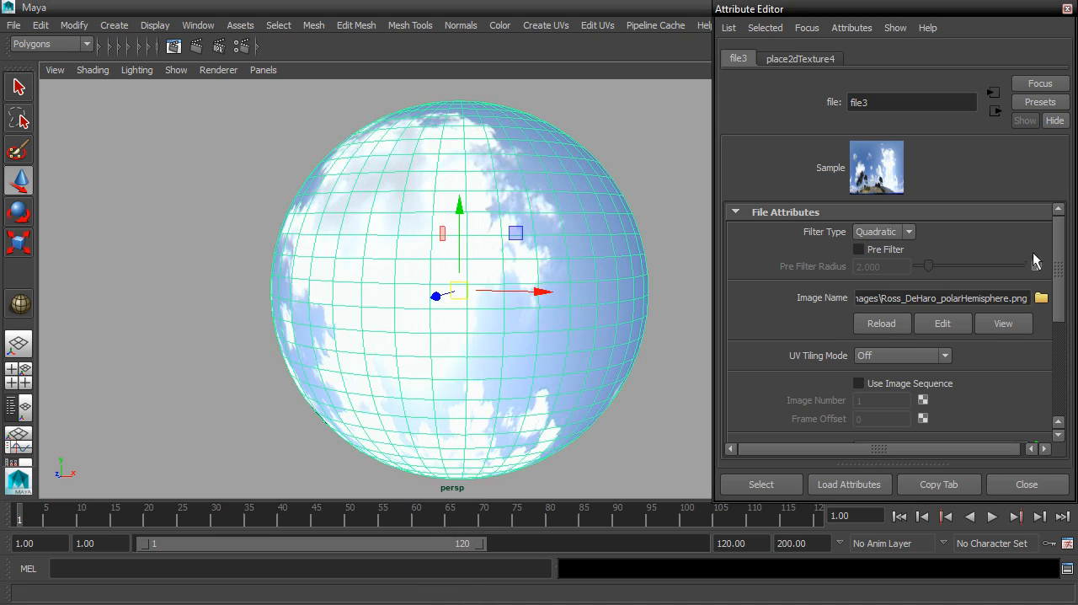
{"action": "left_click", "coordinate": [835, 61]}
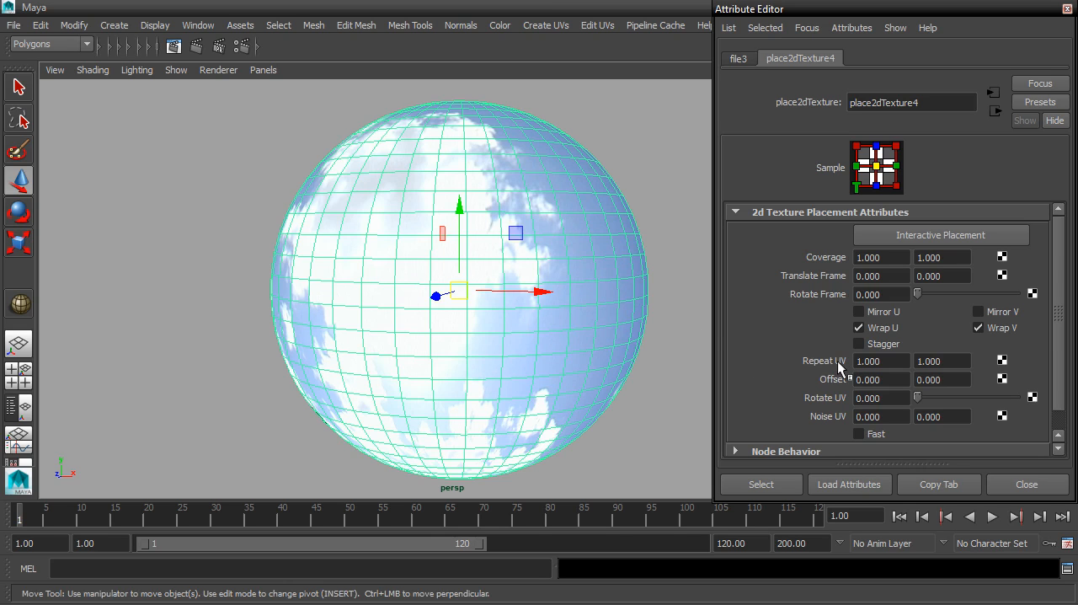
{"action": "left_click", "coordinate": [949, 360]}
{"action": "type", "text": "2"}
{"action": "key", "text": "Return"}
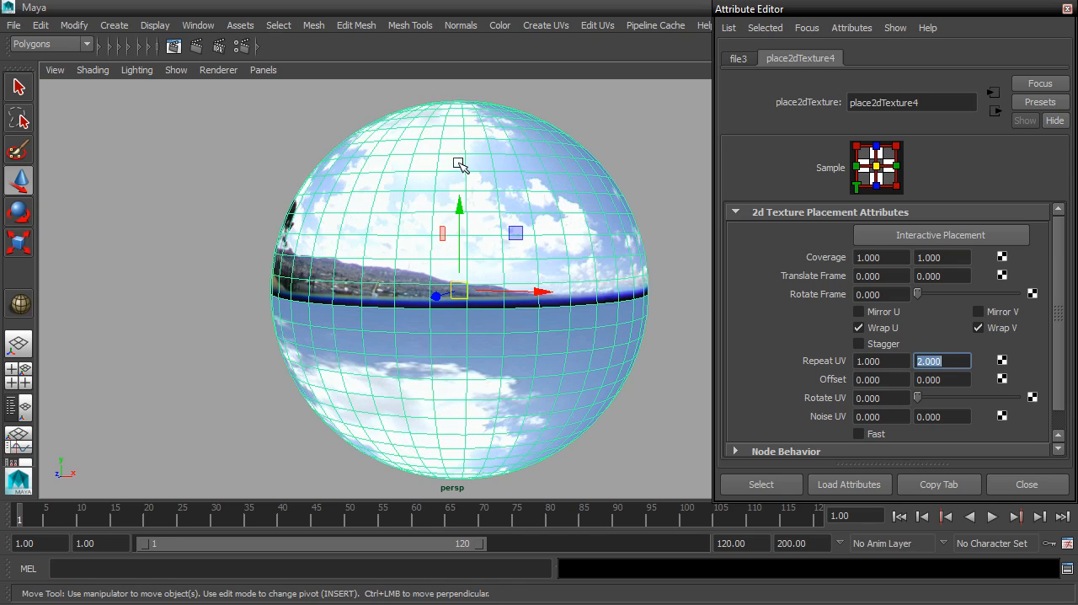
- Switch to the four-view layout and frame the environment sphere in the front view
{"action": "left_click_drag", "start_coordinate": [410, 341], "coordinate": [441, 335], "text": "alt"}
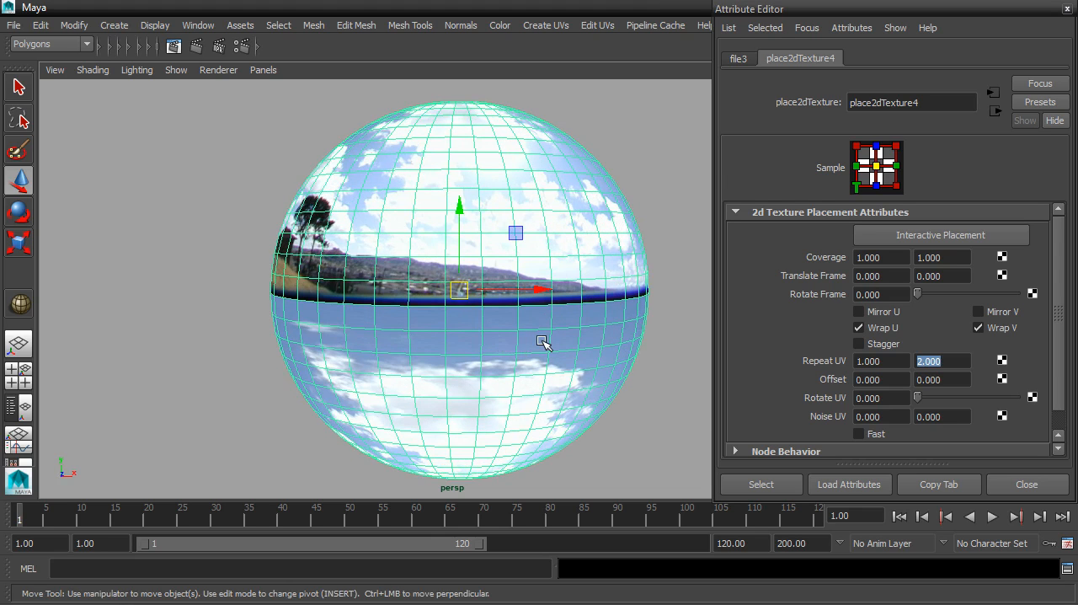
{"action": "key", "text": "space"}
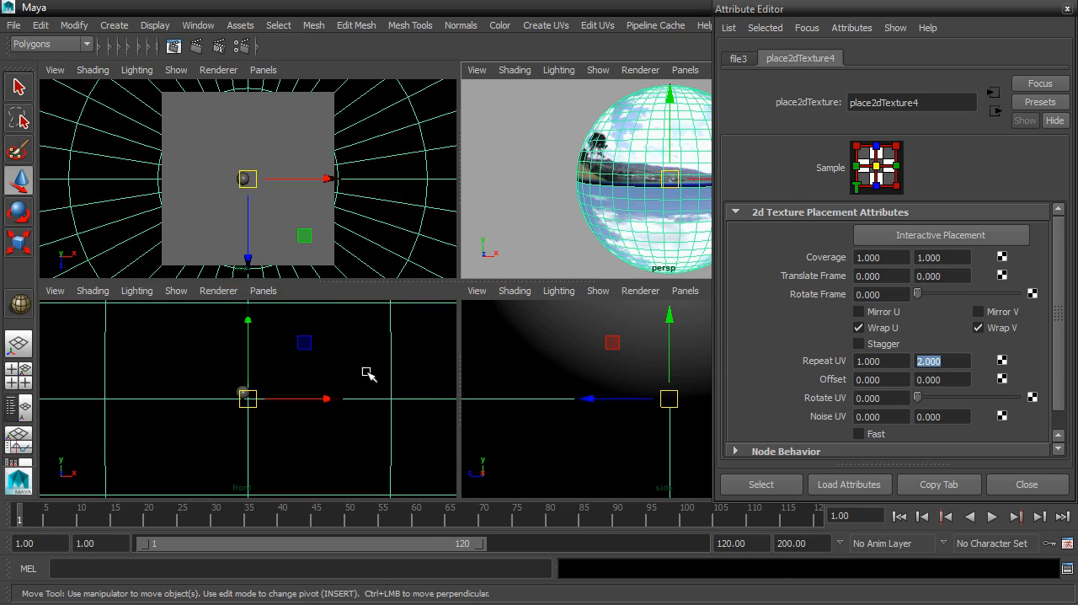
{"action": "key", "text": "f"}
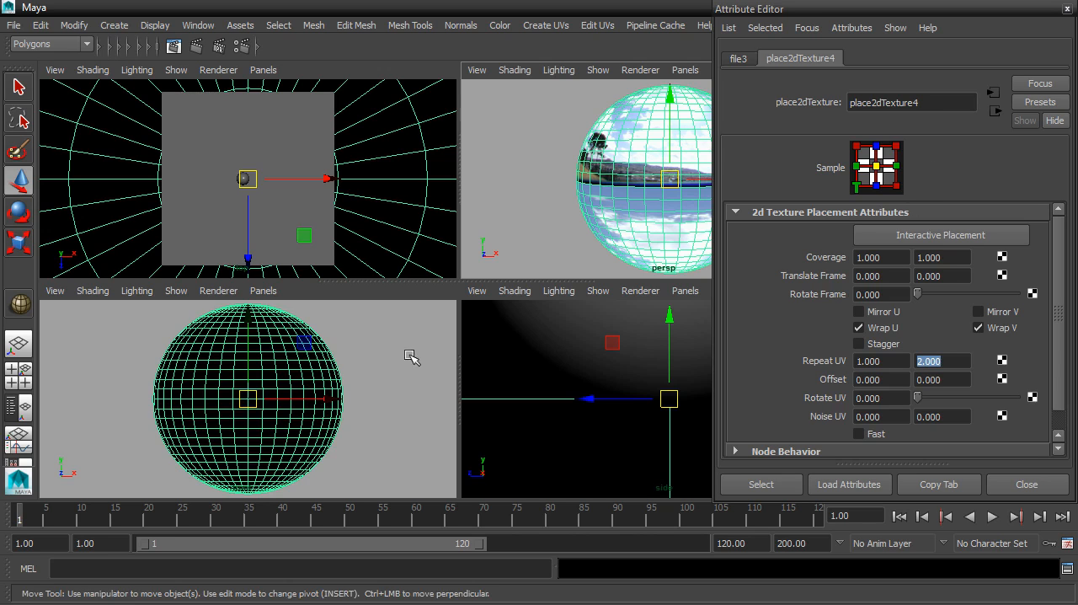
- Close the Attribute Editor and make all the scene's cameras visible
{"action": "left_click", "coordinate": [1074, 9]}
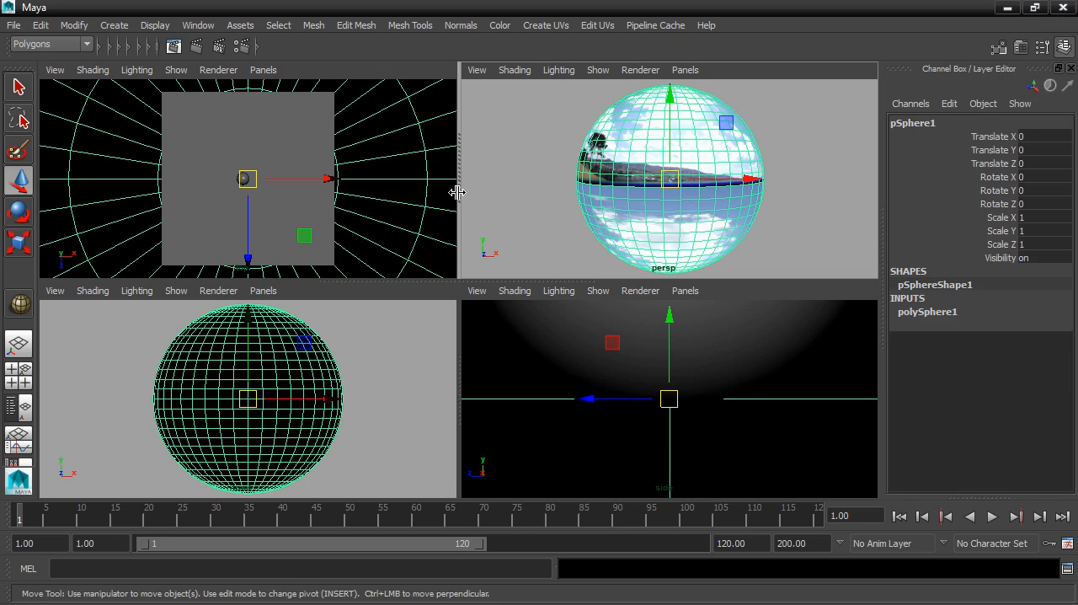
{"action": "left_click", "coordinate": [151, 27]}
{"action": "mouse_move", "coordinate": [152, 116]}
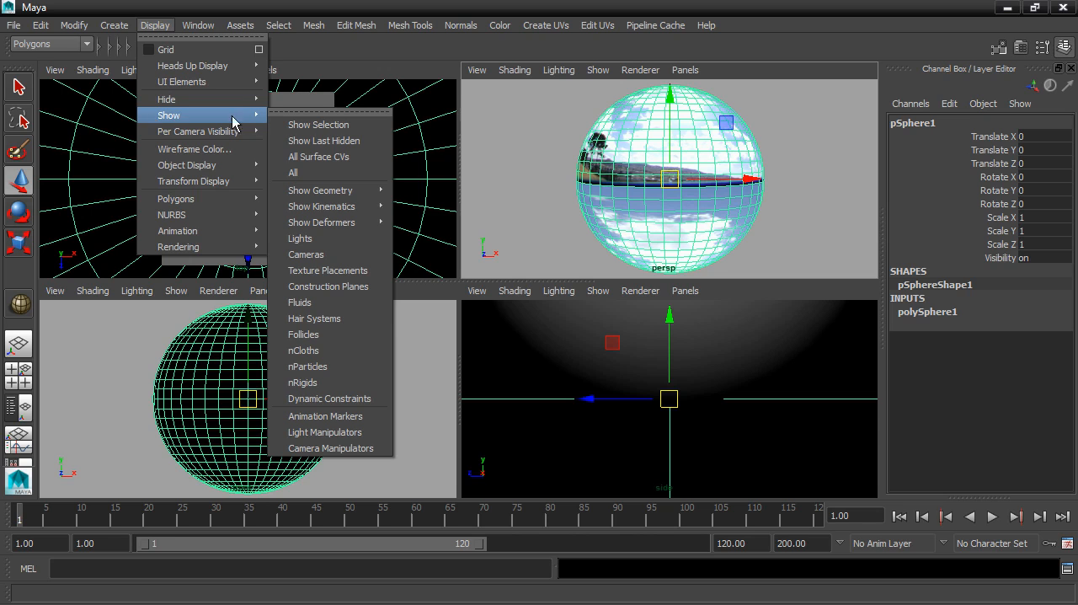
{"action": "left_click", "coordinate": [310, 254]}
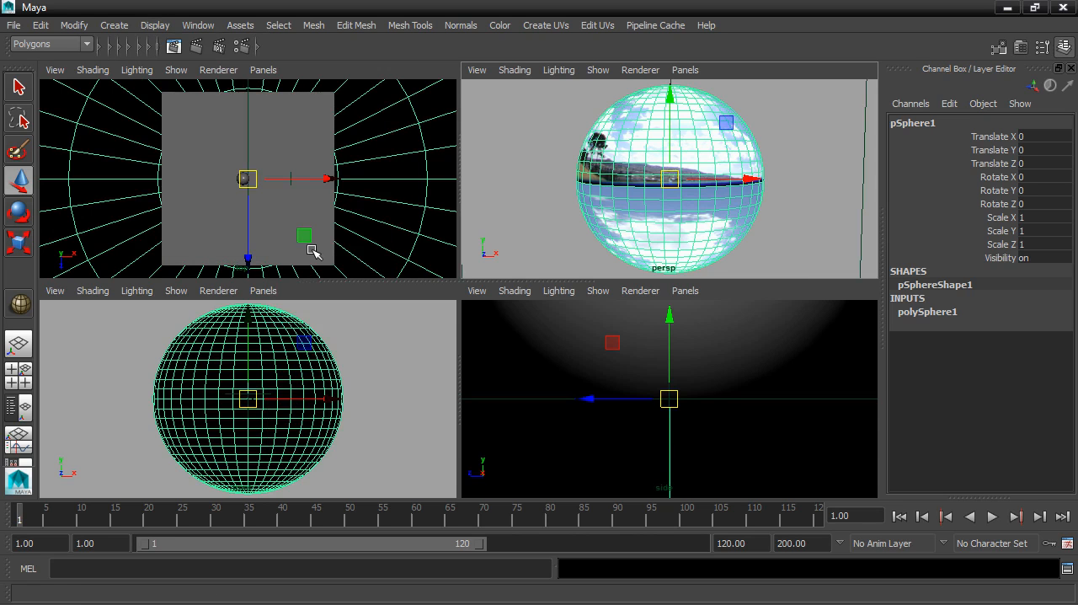
- Examine the environment sphere and the surrounding camera outlines from different distances and angles in the perspective view
{"action": "scroll", "coordinate": [748, 180], "scroll_direction": "down", "scroll_amount": 3}
{"action": "scroll", "coordinate": [748, 180], "scroll_direction": "up", "scroll_amount": 6}
{"action": "scroll", "coordinate": [748, 180], "scroll_direction": "down", "scroll_amount": 3}
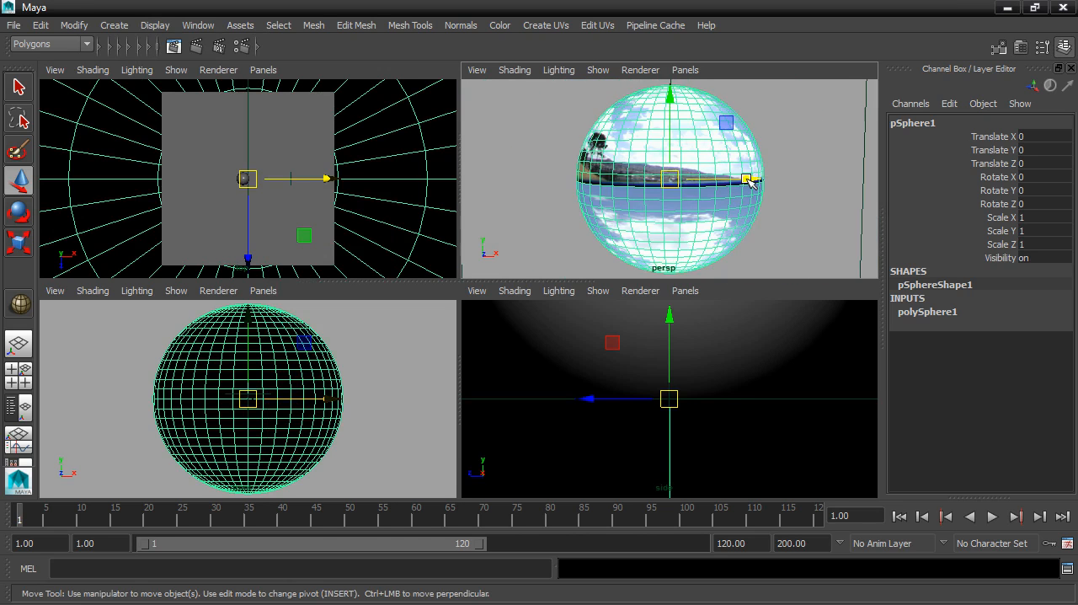
{"action": "scroll", "coordinate": [748, 180], "scroll_direction": "down", "scroll_amount": 3}
{"action": "scroll", "coordinate": [748, 179], "scroll_direction": "up", "scroll_amount": 6}
{"action": "scroll", "coordinate": [747, 177], "scroll_direction": "down", "scroll_amount": 3}
{"action": "mouse_move", "coordinate": [763, 183]}
{"action": "right_mouse_down", "text": "alt"}
{"action": "mouse_move", "coordinate": [722, 176]}
{"action": "mouse_move", "coordinate": [652, 193]}
{"action": "mouse_move", "coordinate": [818, 173]}
{"action": "mouse_move", "coordinate": [677, 176]}
{"action": "mouse_move", "coordinate": [756, 170]}
{"action": "right_mouse_up", "text": "alt"}
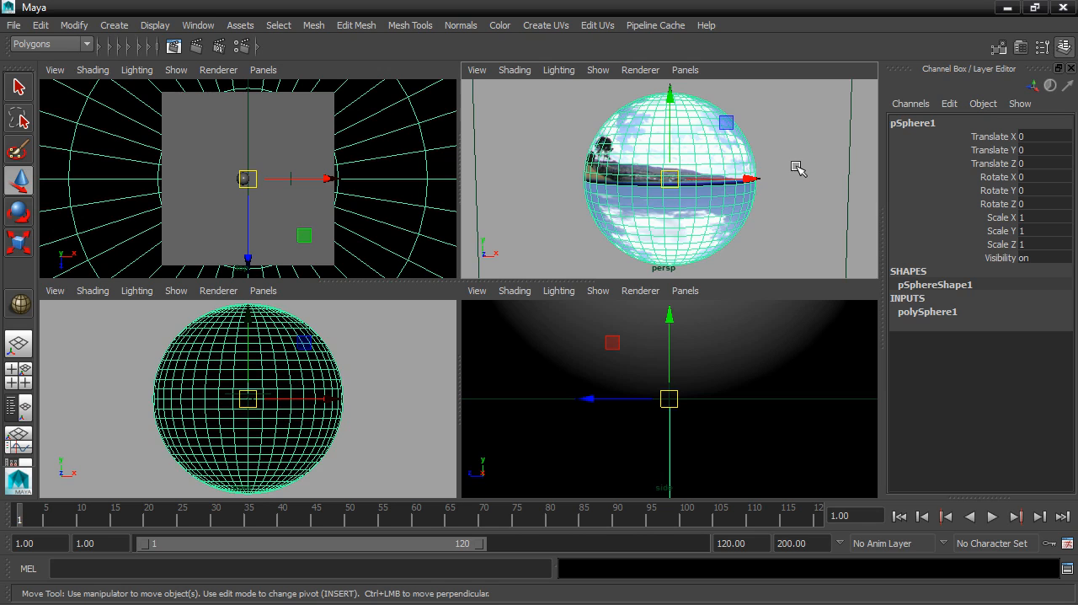
{"action": "right_click_drag", "start_coordinate": [806, 162], "coordinate": [826, 144], "text": "alt"}
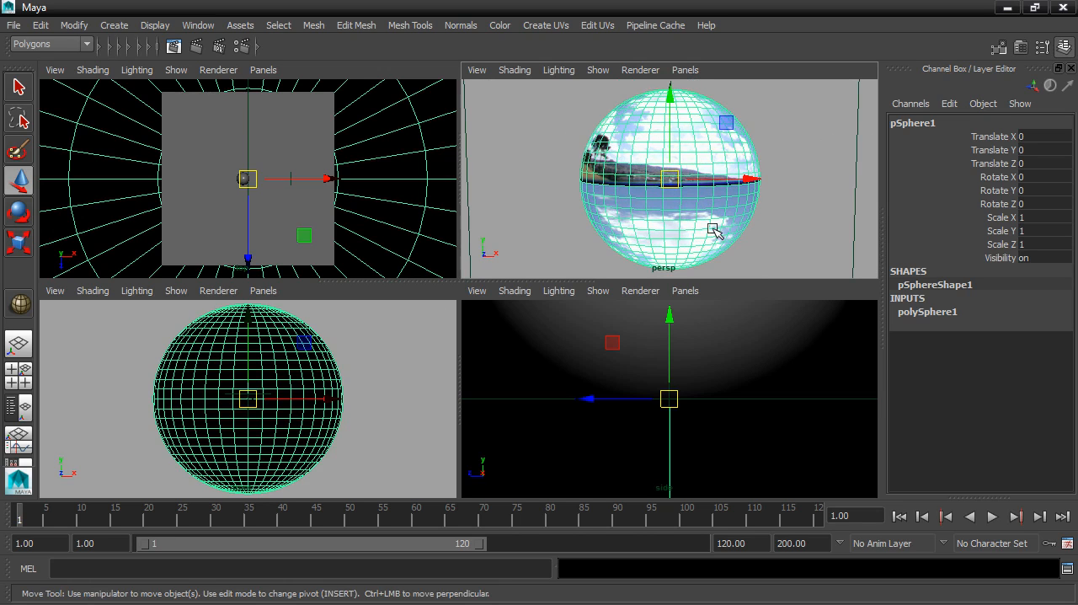
- Set the perspective camera's Far Clip Plane to 50000 and close its attributes
{"action": "left_click", "coordinate": [477, 71]}
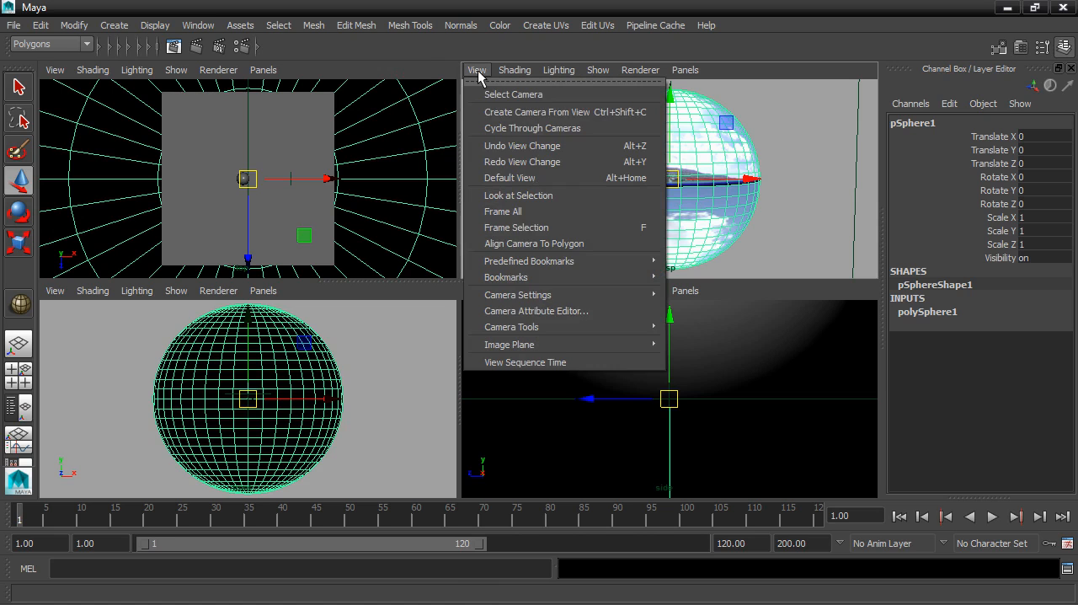
{"action": "left_click", "coordinate": [528, 312]}
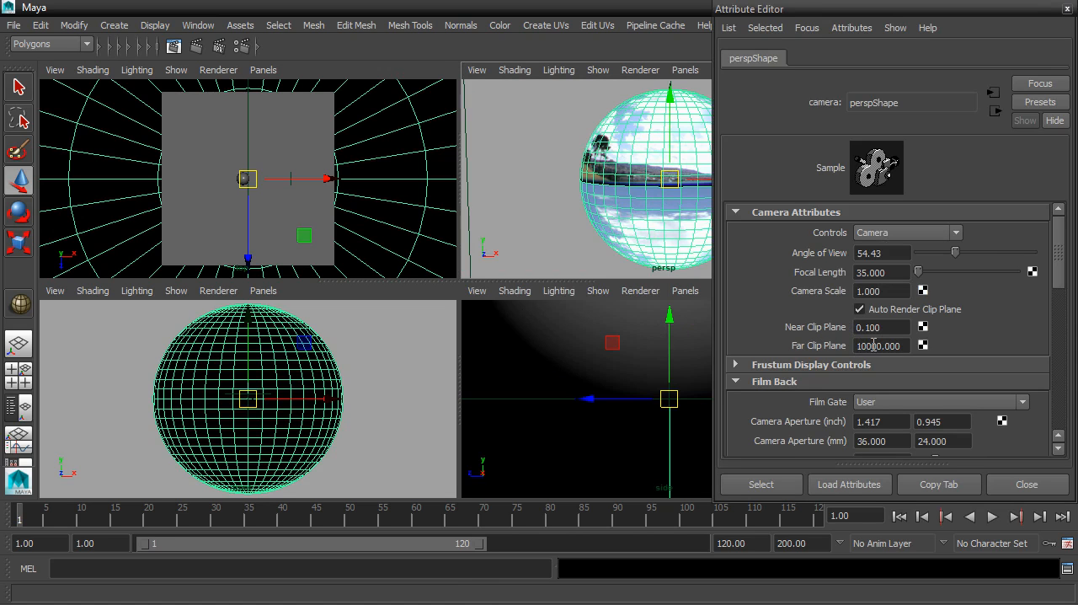
{"action": "left_click_drag", "start_coordinate": [865, 346], "coordinate": [841, 350]}
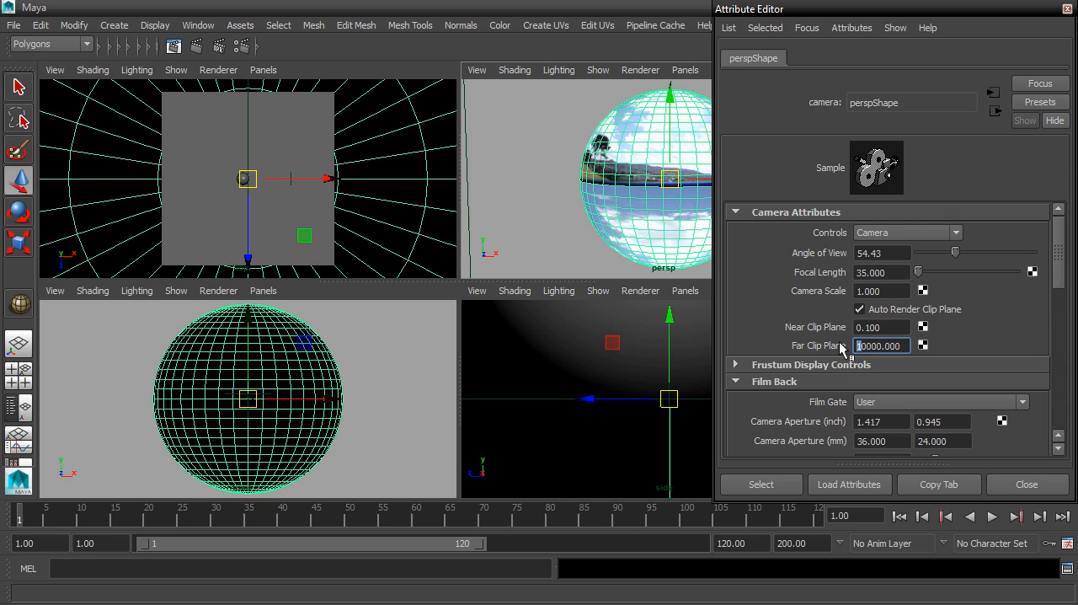
{"action": "key", "text": "Return"}
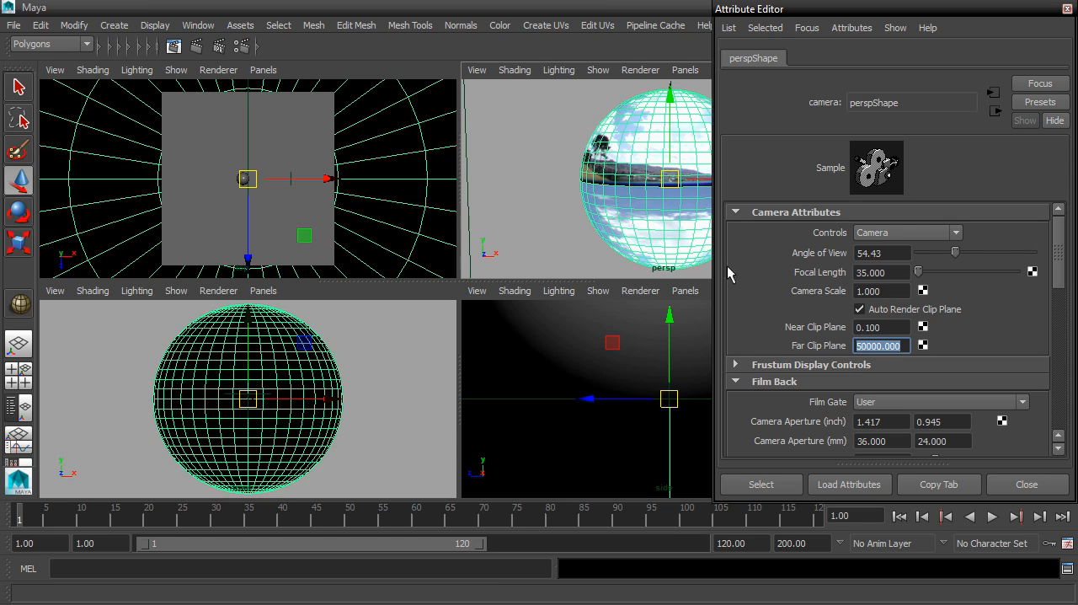
{"action": "right_click_drag", "start_coordinate": [600, 180], "coordinate": [458, 159], "text": "alt"}
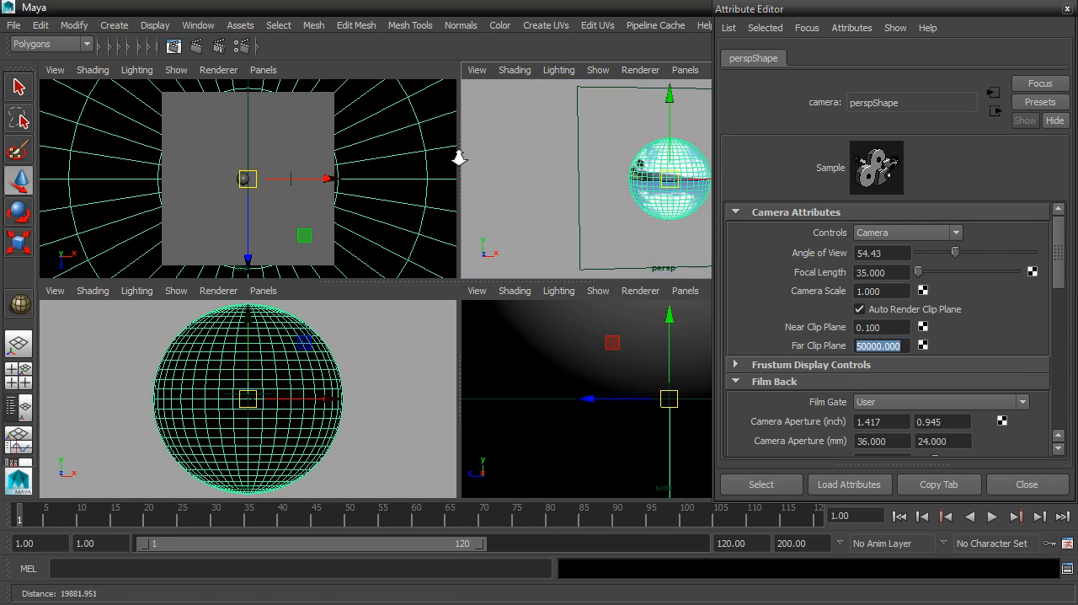
{"action": "left_click", "coordinate": [1067, 9]}
- Move the front camera along the Z axis to about 3698, in front of and outside the environment sphere
{"action": "left_click_drag", "start_coordinate": [674, 177], "coordinate": [590, 160], "text": "alt"}
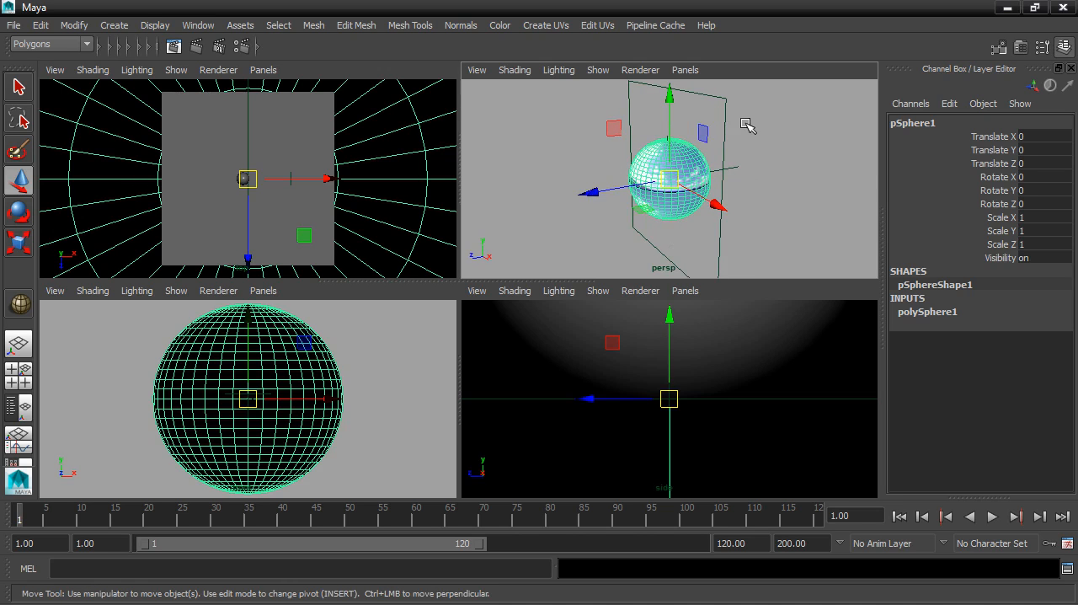
{"action": "left_click", "coordinate": [724, 99]}
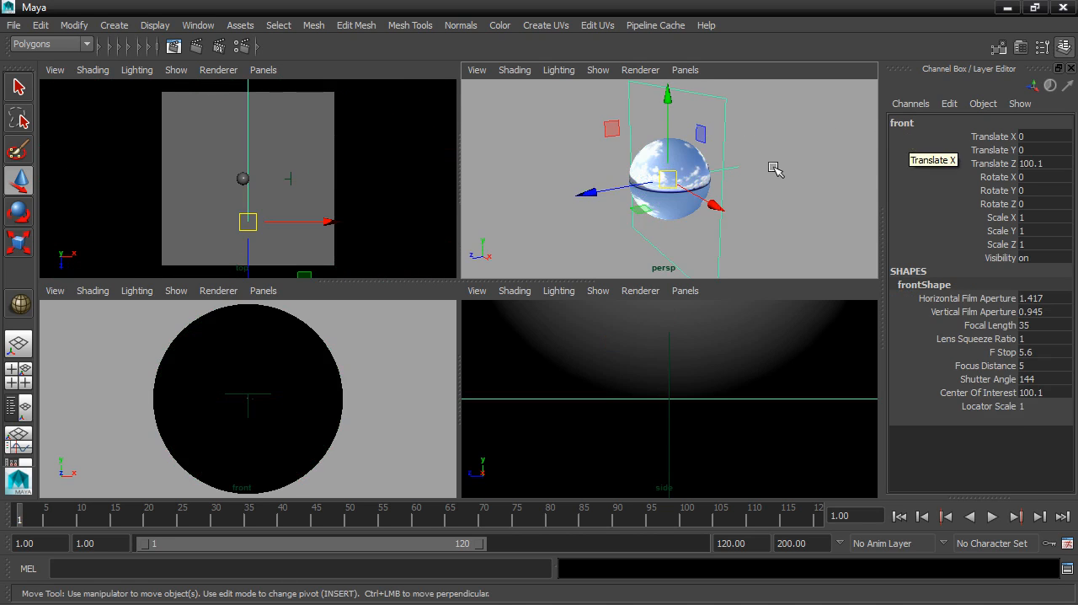
{"action": "left_click_drag", "start_coordinate": [775, 166], "coordinate": [725, 176], "text": "alt"}
{"action": "left_click_drag", "start_coordinate": [589, 183], "coordinate": [656, 180]}
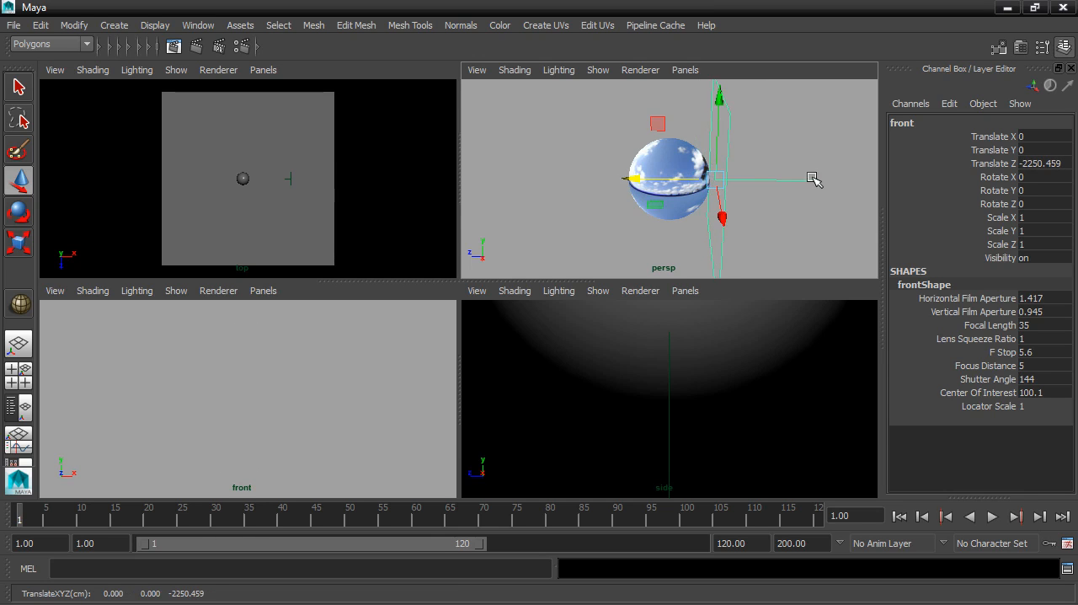
{"action": "left_click_drag", "start_coordinate": [623, 178], "coordinate": [527, 170]}
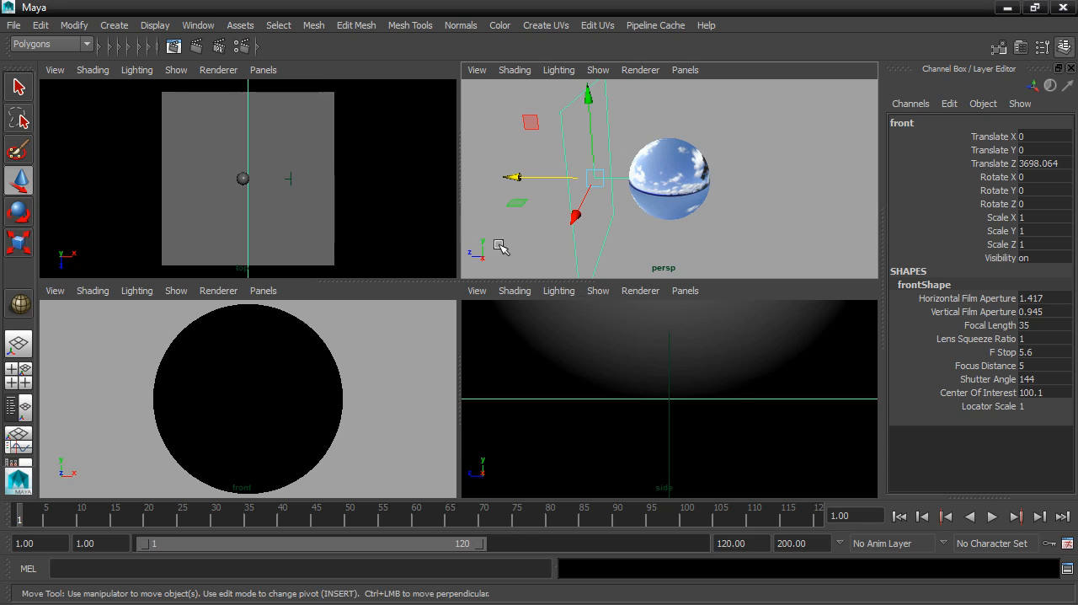
- Raise the top camera above the environment sphere, to a Translate Y of about 3511
{"action": "scroll", "coordinate": [389, 163], "scroll_direction": "down", "scroll_amount": 10}
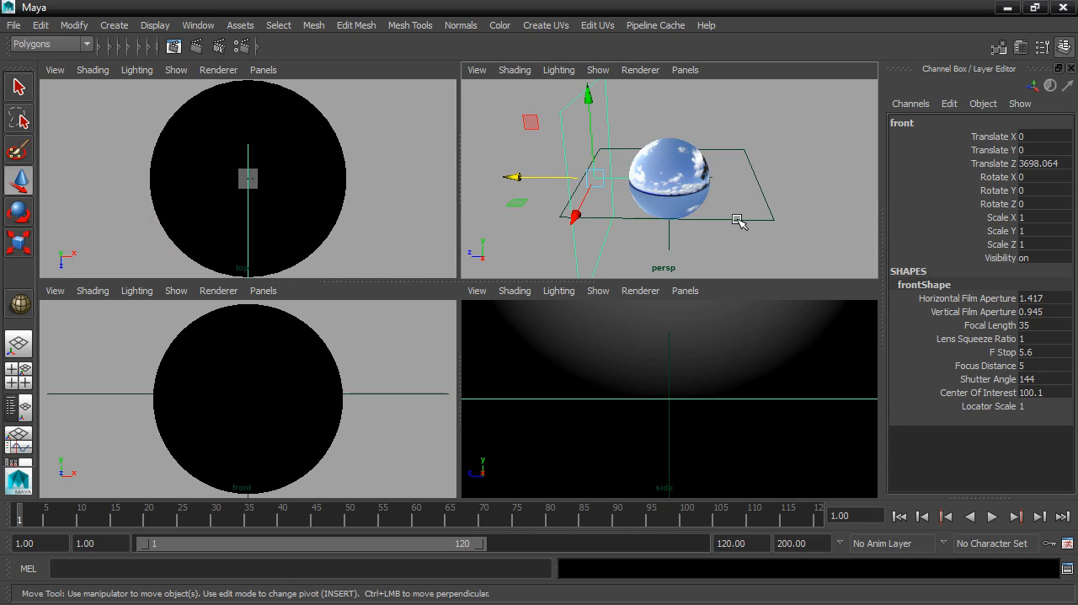
{"action": "left_click", "coordinate": [738, 221]}
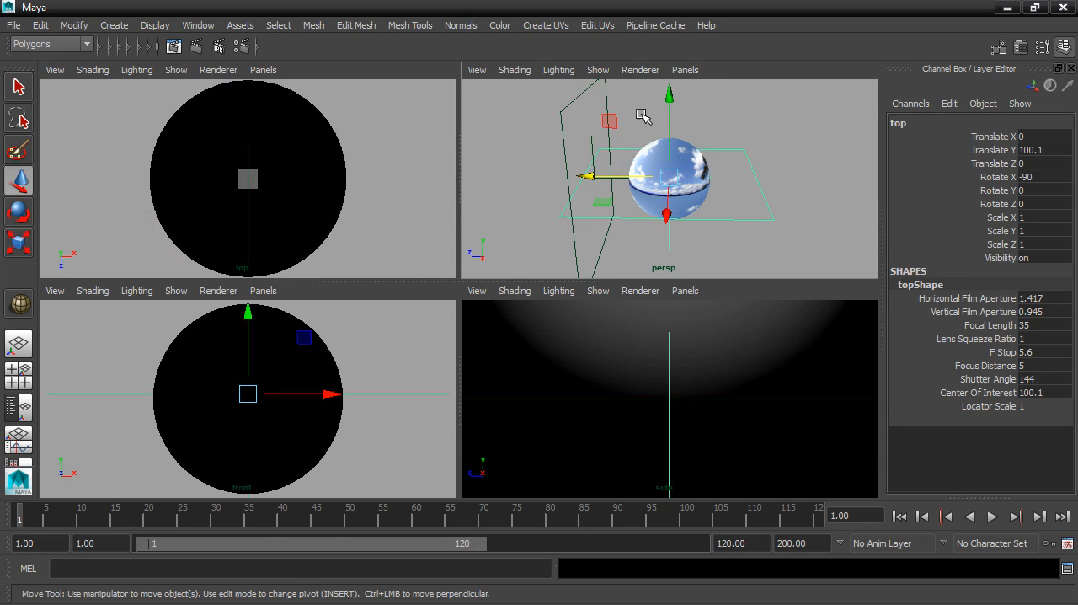
{"action": "left_click_drag", "start_coordinate": [669, 125], "coordinate": [658, 48]}
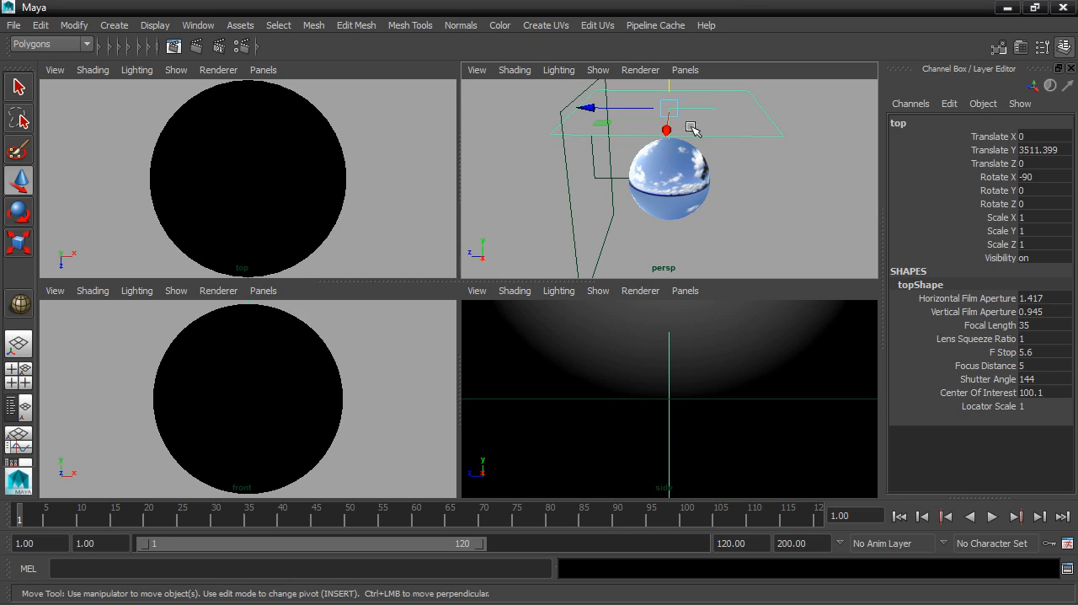
- Move the side camera outside the environment sphere along the X axis, to a Translate X of about 4895
{"action": "scroll", "coordinate": [716, 368], "scroll_direction": "down", "scroll_amount": 10}
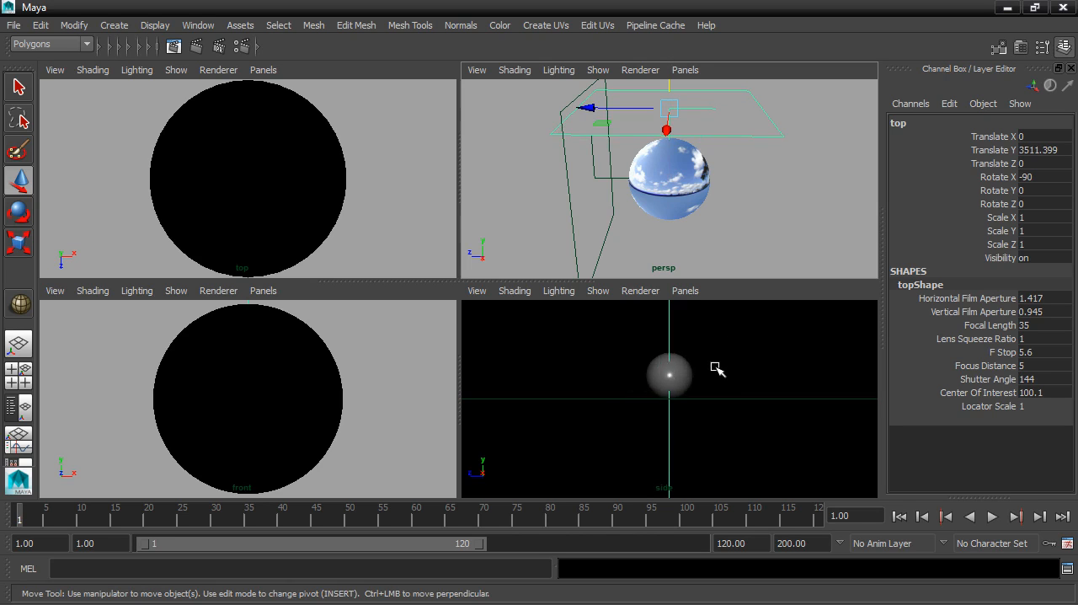
{"action": "scroll", "coordinate": [716, 368], "scroll_direction": "down", "scroll_amount": 4}
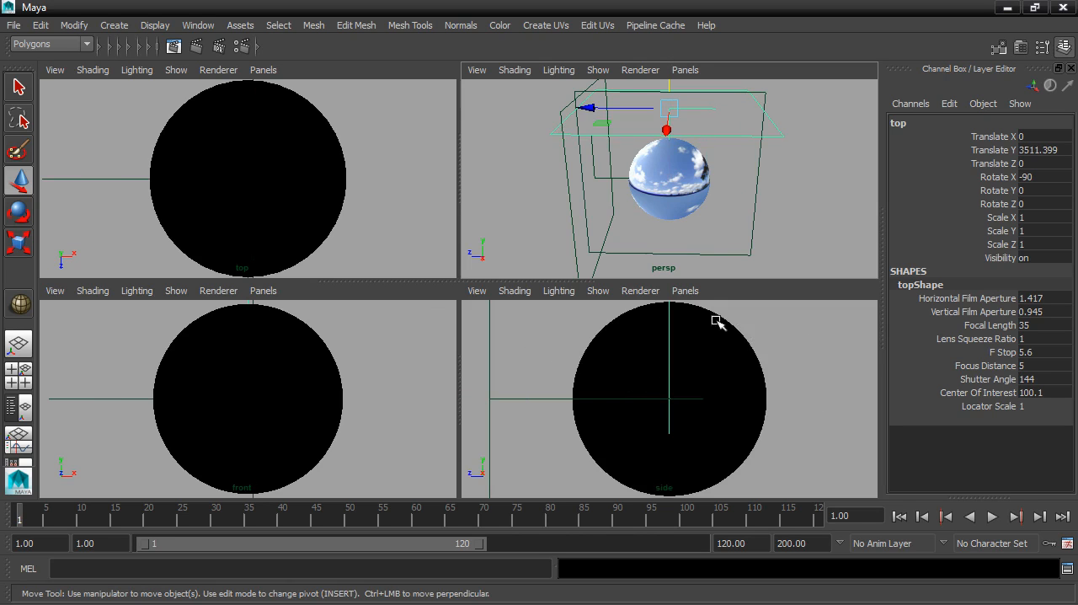
{"action": "left_click", "coordinate": [756, 202]}
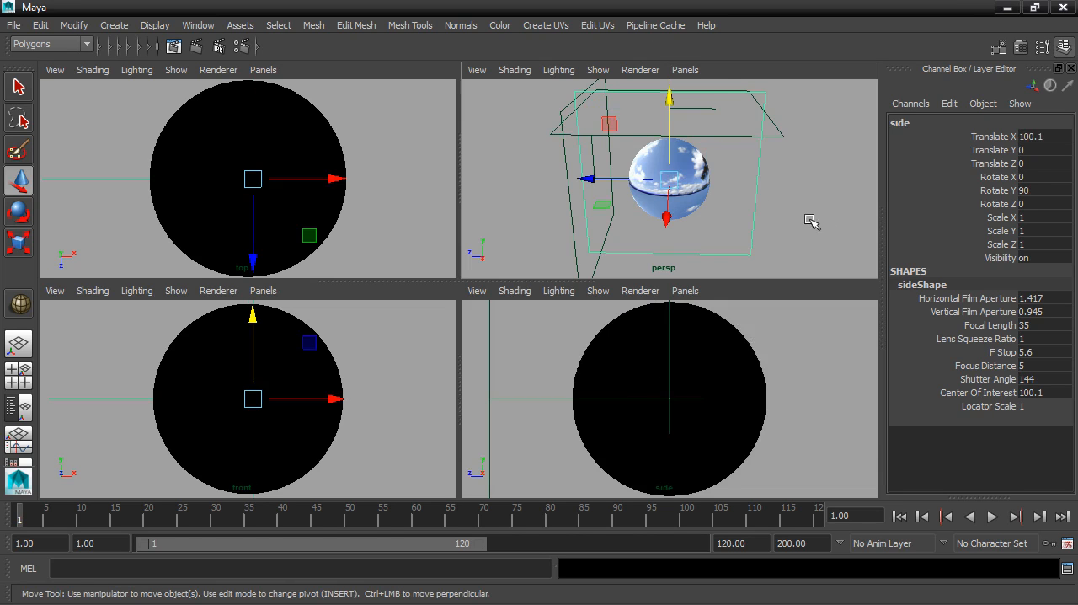
{"action": "left_click_drag", "start_coordinate": [806, 205], "coordinate": [759, 210], "text": "alt"}
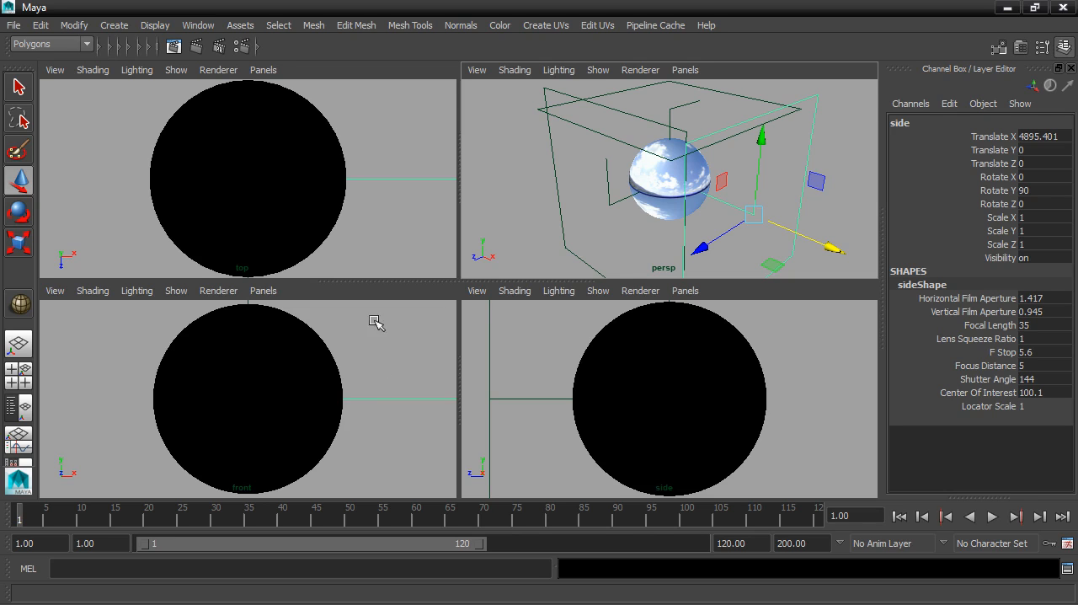
- Hide all cameras in the scene
{"action": "left_click", "coordinate": [144, 26]}
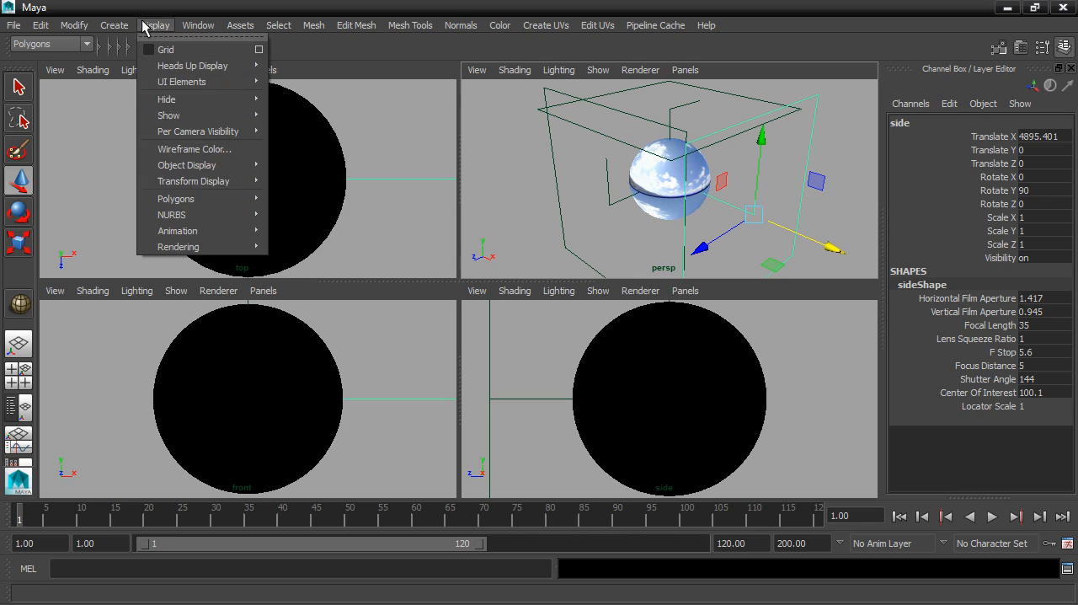
{"action": "mouse_move", "coordinate": [156, 102]}
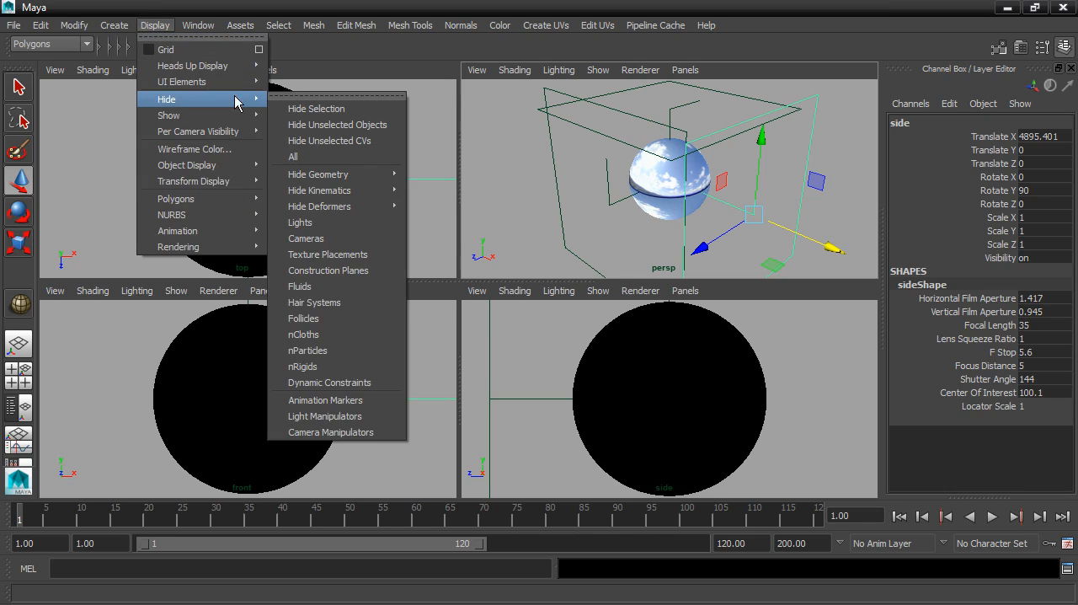
{"action": "left_click", "coordinate": [305, 239]}
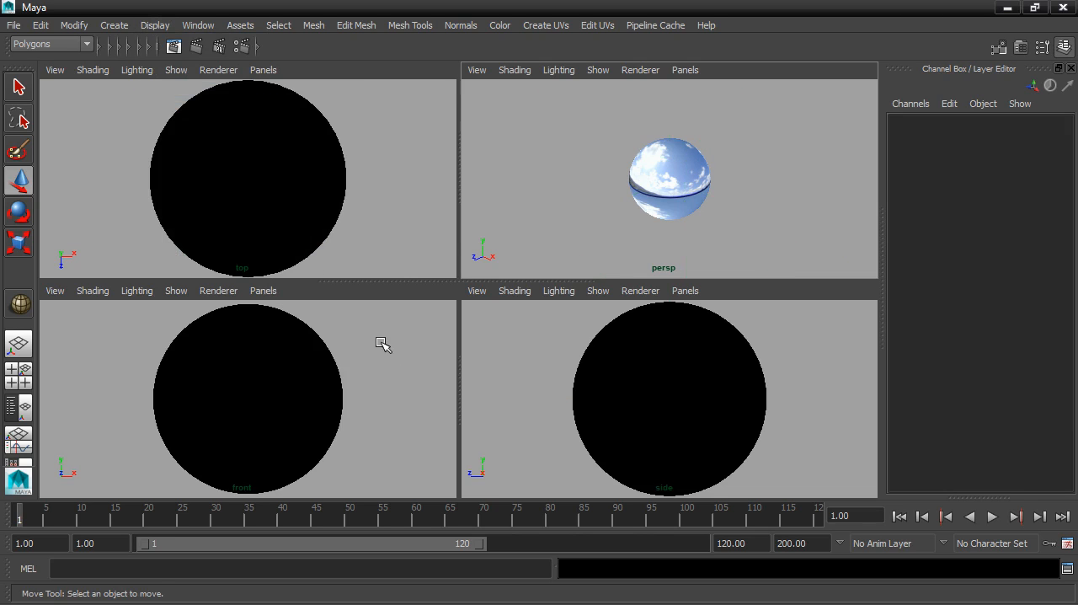
- Display the front view in wireframe and switch the environment sphere to face selection with the Select Tool
{"action": "left_click", "coordinate": [365, 365]}
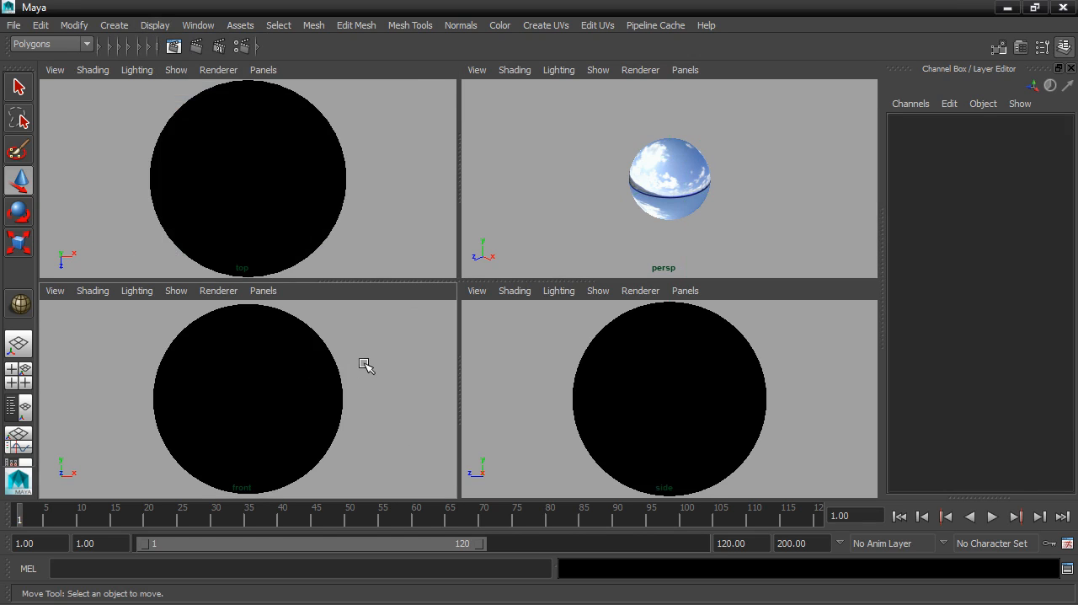
{"action": "key", "text": "4"}
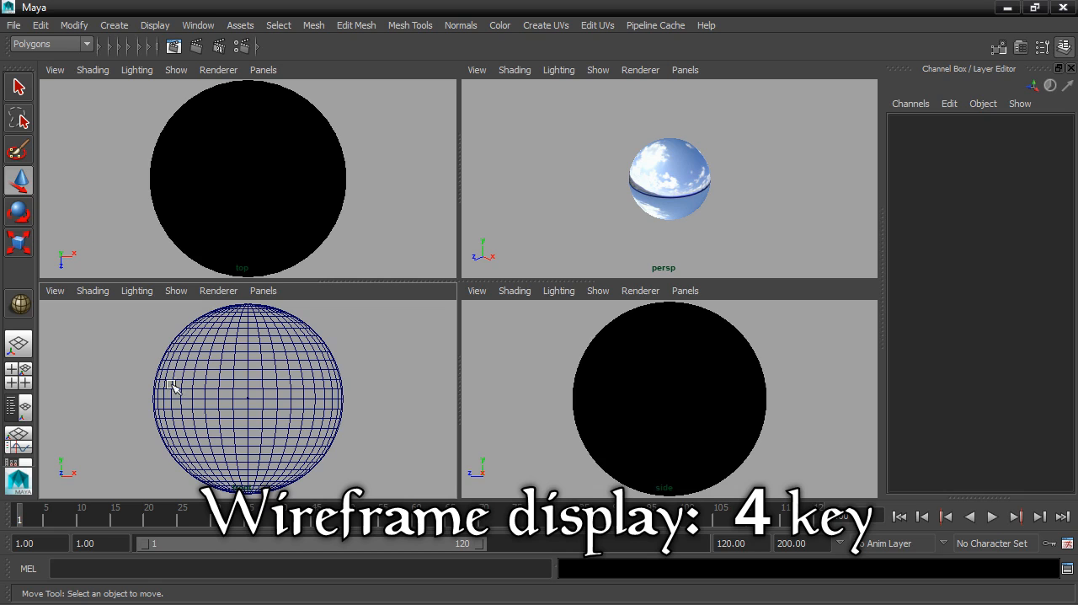
{"action": "left_click", "coordinate": [270, 361]}
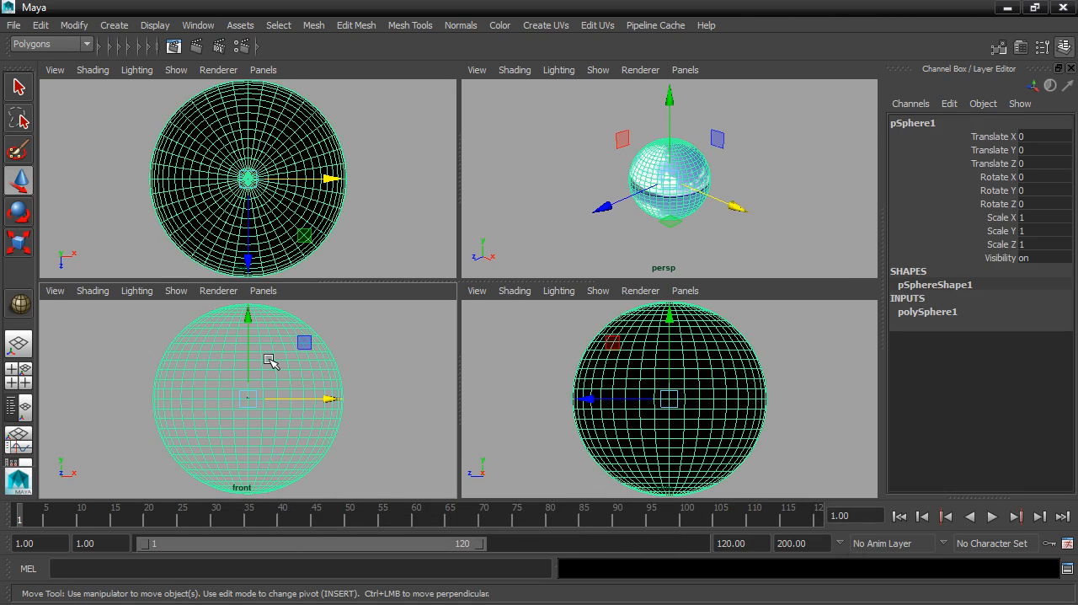
{"action": "right_click", "coordinate": [269, 361]}
{"action": "mouse_move", "coordinate": [270, 361]}
{"action": "right_mouse_down"}
{"action": "mouse_move", "coordinate": [272, 246]}
{"action": "mouse_move", "coordinate": [286, 249]}
{"action": "right_mouse_up"}
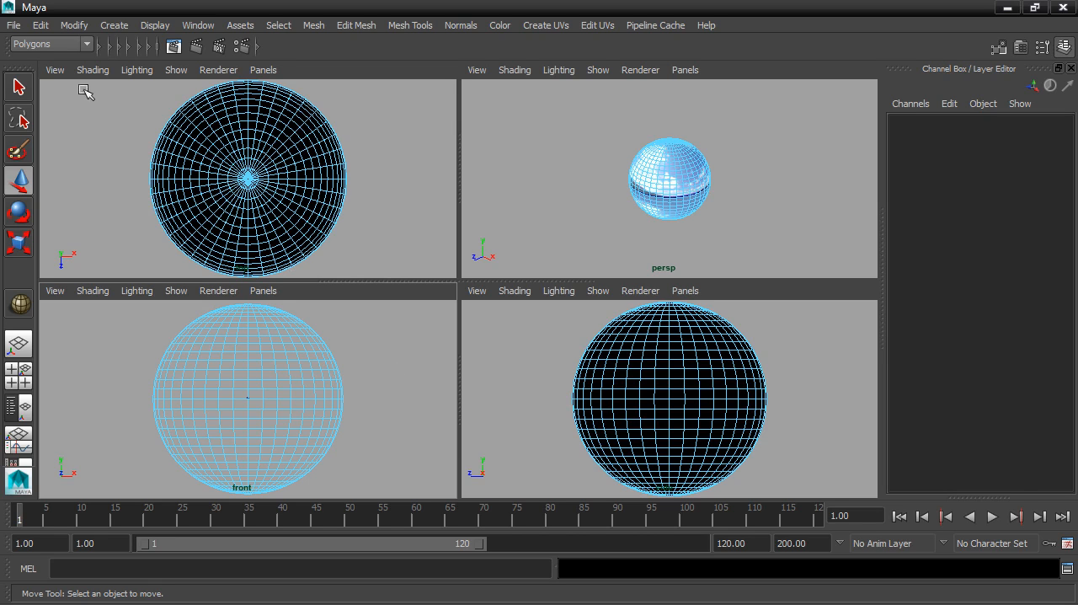
{"action": "left_click", "coordinate": [21, 90]}
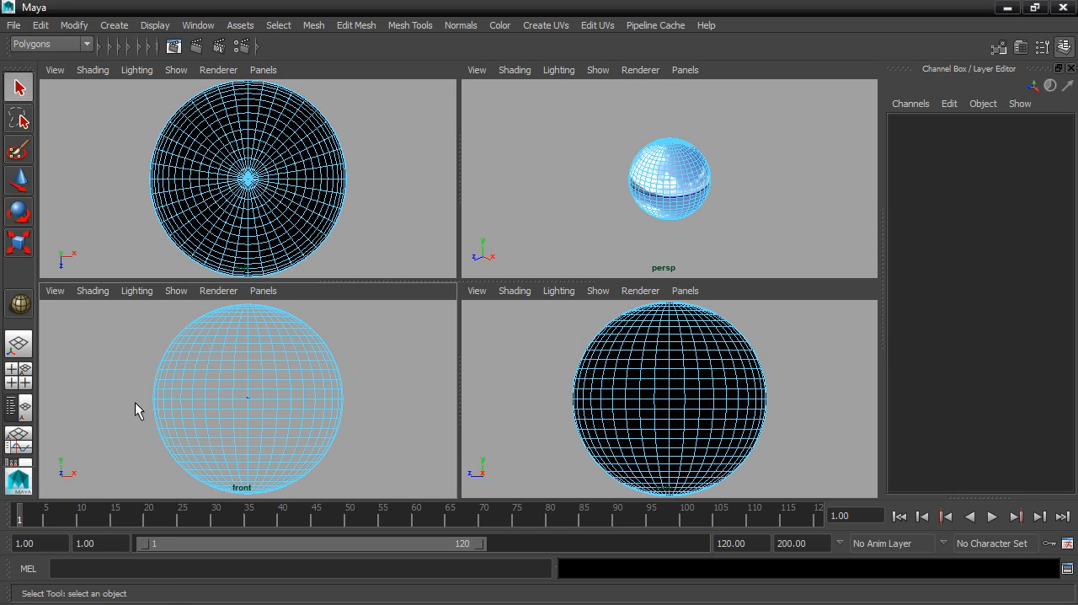
- Select all faces in the lower half of the environment sphere from the front view and delete them
{"action": "left_click_drag", "start_coordinate": [138, 404], "coordinate": [311, 465]}
{"action": "left_click_drag", "start_coordinate": [389, 495], "coordinate": [394, 498]}
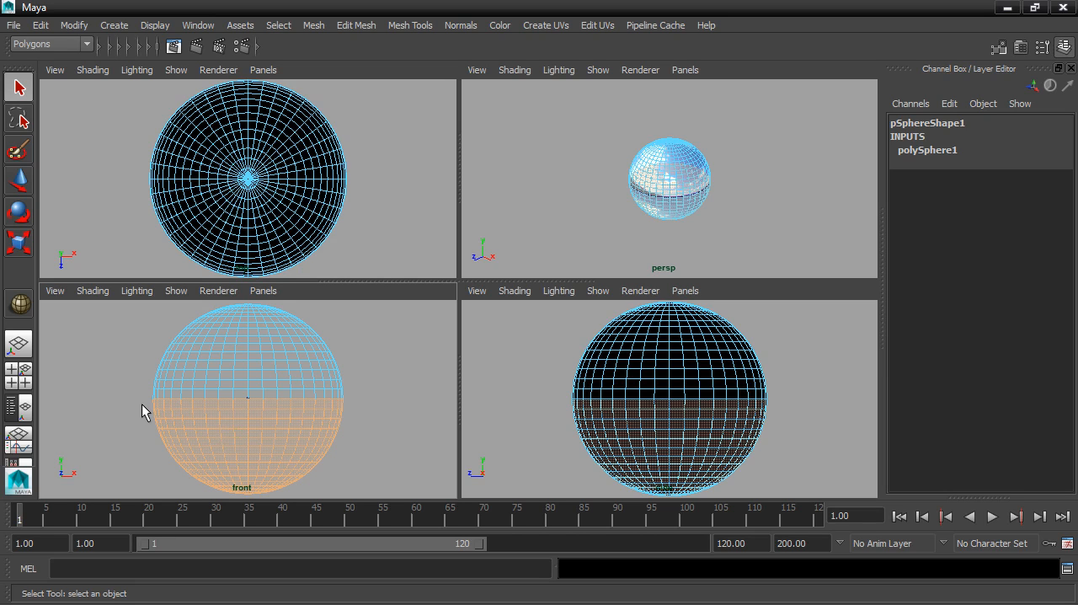
{"action": "left_click_drag", "start_coordinate": [141, 404], "coordinate": [394, 486]}
{"action": "left_click_drag", "start_coordinate": [394, 489], "coordinate": [392, 498]}
{"action": "mouse_move", "coordinate": [616, 251]}
{"action": "left_mouse_down", "text": "alt"}
{"action": "mouse_move", "coordinate": [641, 185]}
{"action": "mouse_move", "coordinate": [734, 152]}
{"action": "mouse_move", "coordinate": [703, 196]}
{"action": "mouse_move", "coordinate": [609, 185]}
{"action": "mouse_move", "coordinate": [731, 160]}
{"action": "mouse_move", "coordinate": [704, 211]}
{"action": "mouse_move", "coordinate": [671, 157]}
{"action": "mouse_move", "coordinate": [657, 186]}
{"action": "mouse_move", "coordinate": [570, 231]}
{"action": "mouse_move", "coordinate": [582, 168]}
{"action": "mouse_move", "coordinate": [721, 164]}
{"action": "mouse_move", "coordinate": [726, 175]}
{"action": "mouse_move", "coordinate": [789, 161]}
{"action": "mouse_move", "coordinate": [650, 178]}
{"action": "mouse_move", "coordinate": [598, 248]}
{"action": "mouse_move", "coordinate": [585, 123]}
{"action": "mouse_move", "coordinate": [579, 161]}
{"action": "left_mouse_up", "text": "alt"}
{"action": "scroll", "coordinate": [733, 181], "scroll_direction": "up", "scroll_amount": 5}
{"action": "key", "text": "5"}
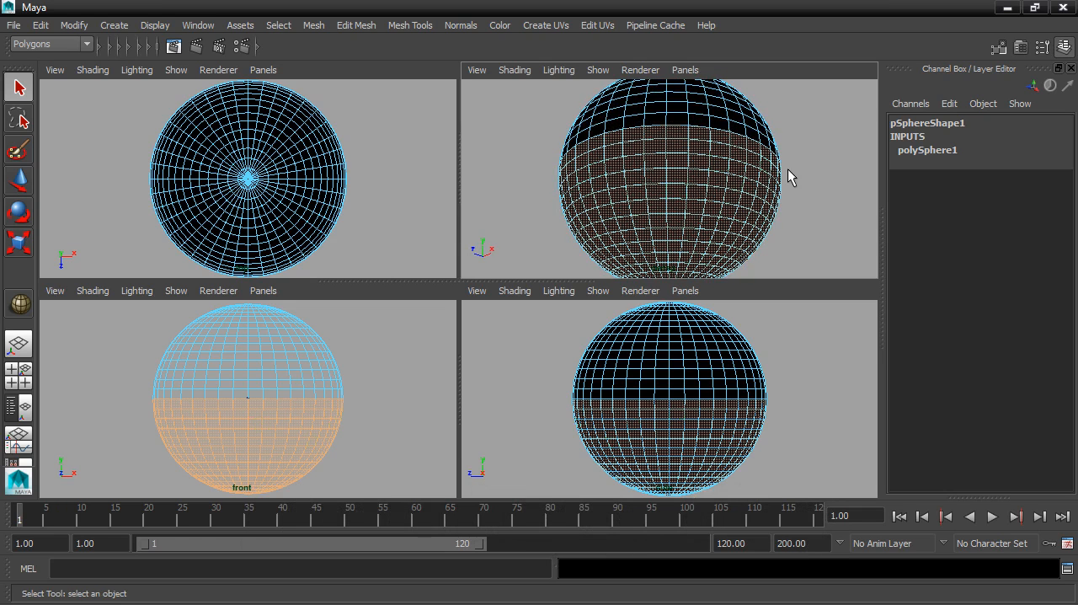
{"action": "key", "text": "Delete"}
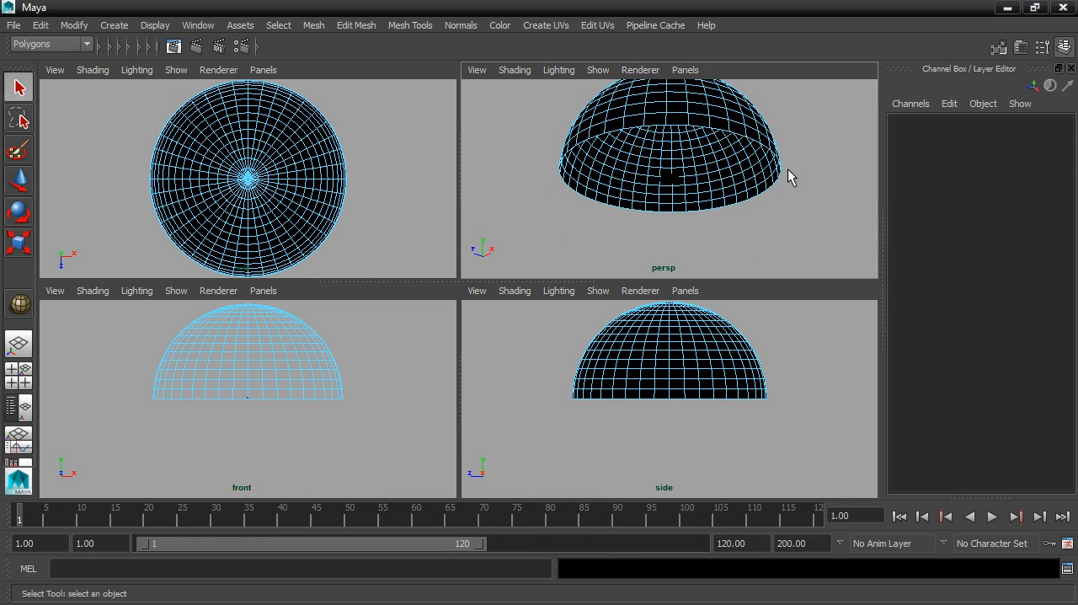
- Show the remaining dome with its texture in the perspective view and return it to object mode
{"action": "mouse_move", "coordinate": [790, 177]}
{"action": "left_mouse_down", "text": "alt"}
{"action": "mouse_move", "coordinate": [795, 216]}
{"action": "mouse_move", "coordinate": [795, 172]}
{"action": "left_mouse_up", "text": "alt"}
{"action": "key", "text": "6"}
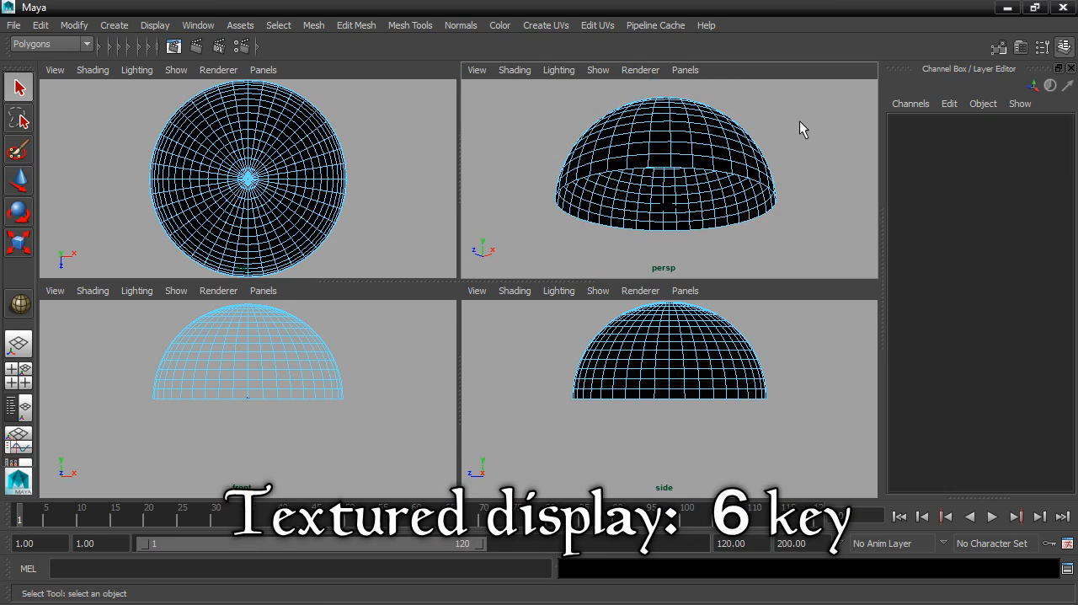
{"action": "key", "text": "6"}
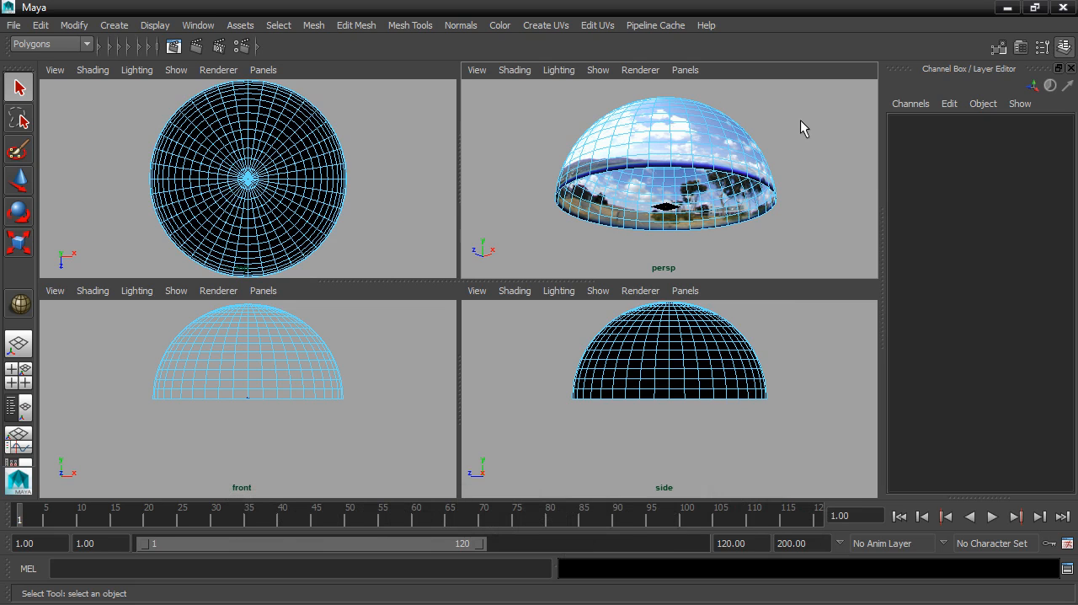
{"action": "right_click", "coordinate": [713, 136]}
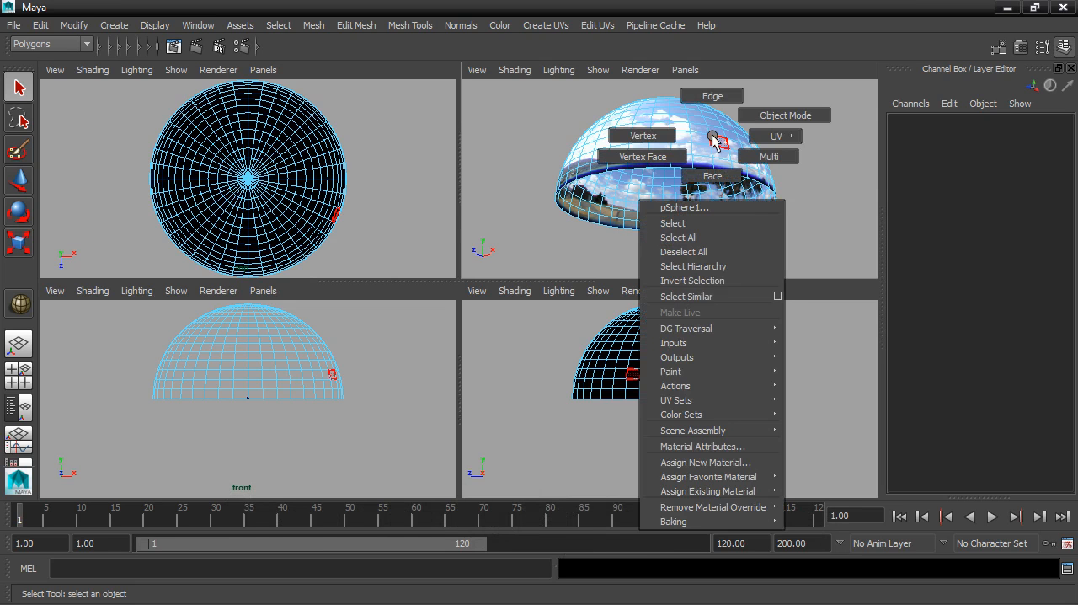
{"action": "left_click", "coordinate": [755, 116]}
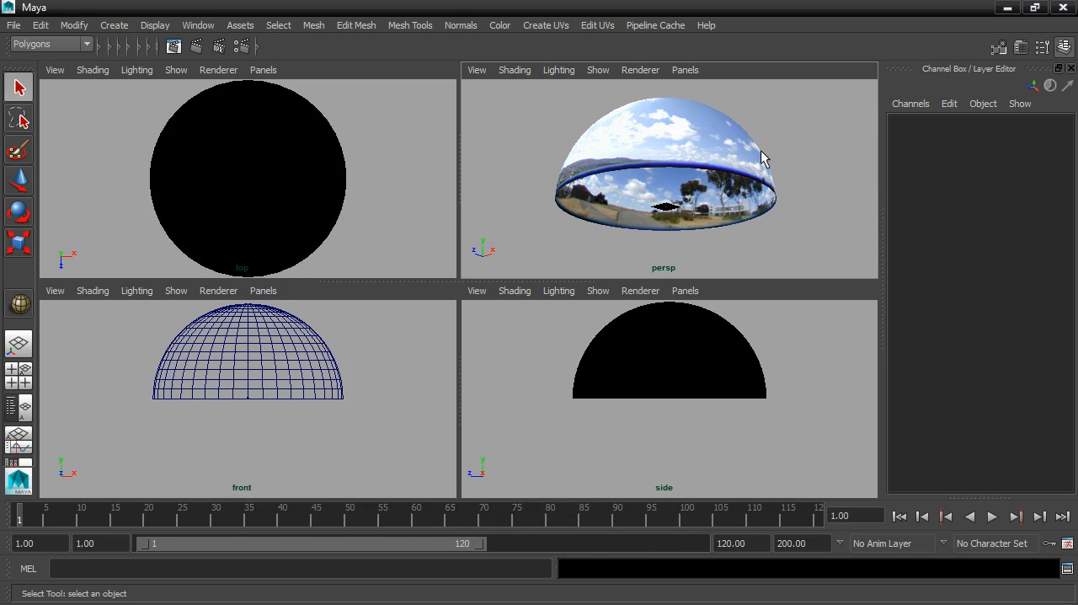
- Select the sky dome and delete its construction history
{"action": "left_click", "coordinate": [762, 160]}
{"action": "left_click_drag", "start_coordinate": [730, 159], "coordinate": [710, 195], "text": "alt"}
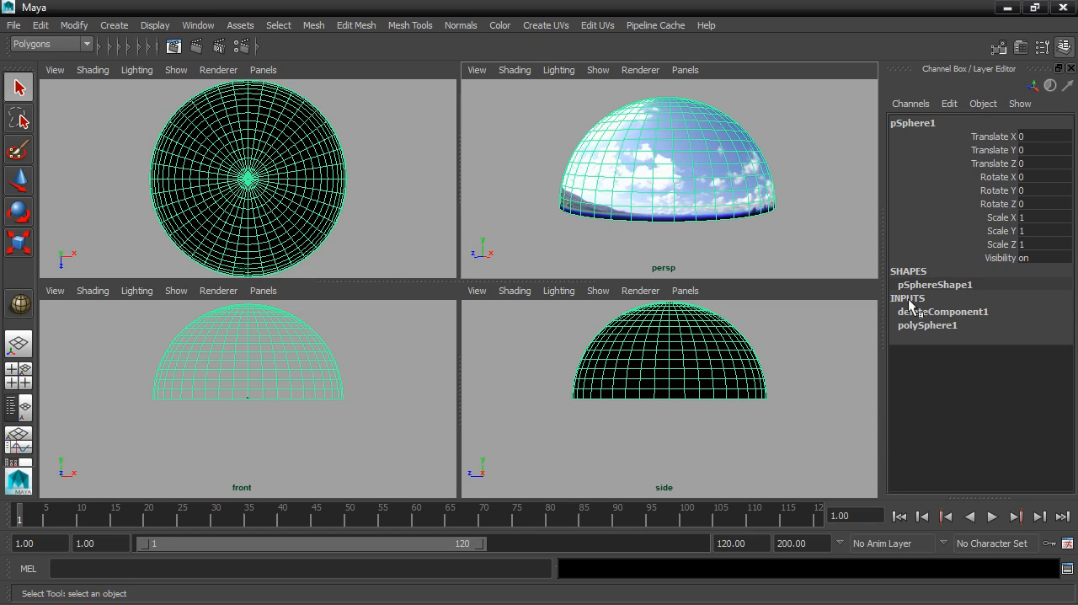
{"action": "left_click", "coordinate": [42, 25]}
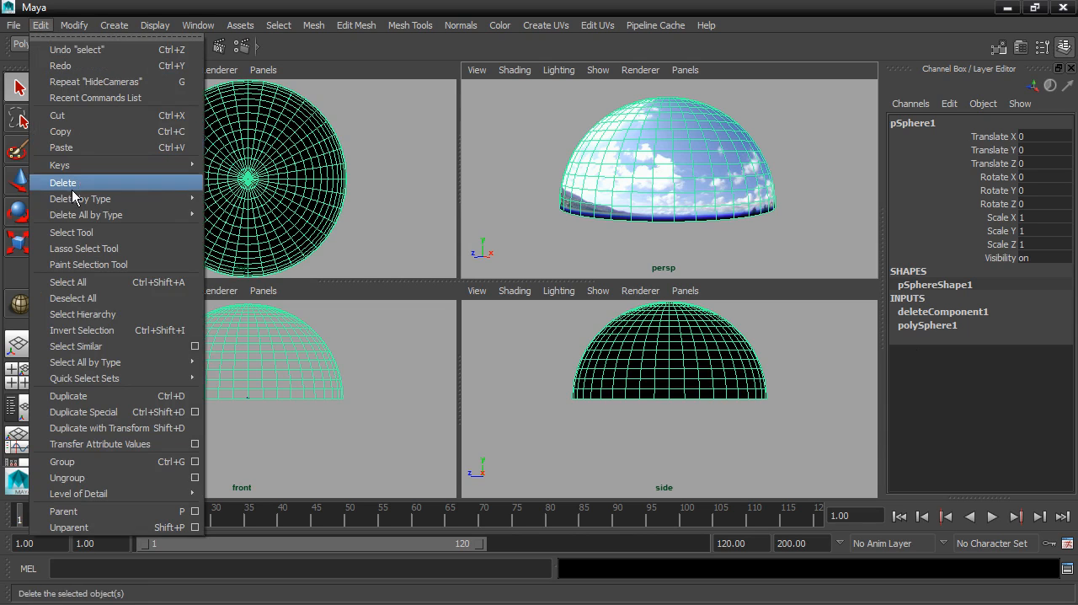
{"action": "mouse_move", "coordinate": [71, 202]}
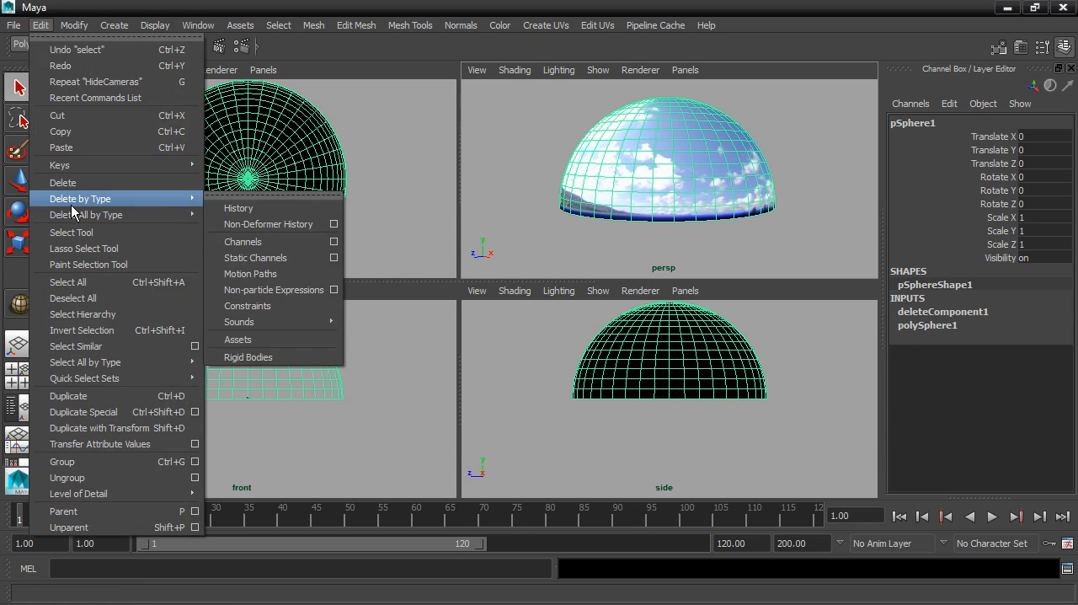
{"action": "left_click", "coordinate": [239, 208]}
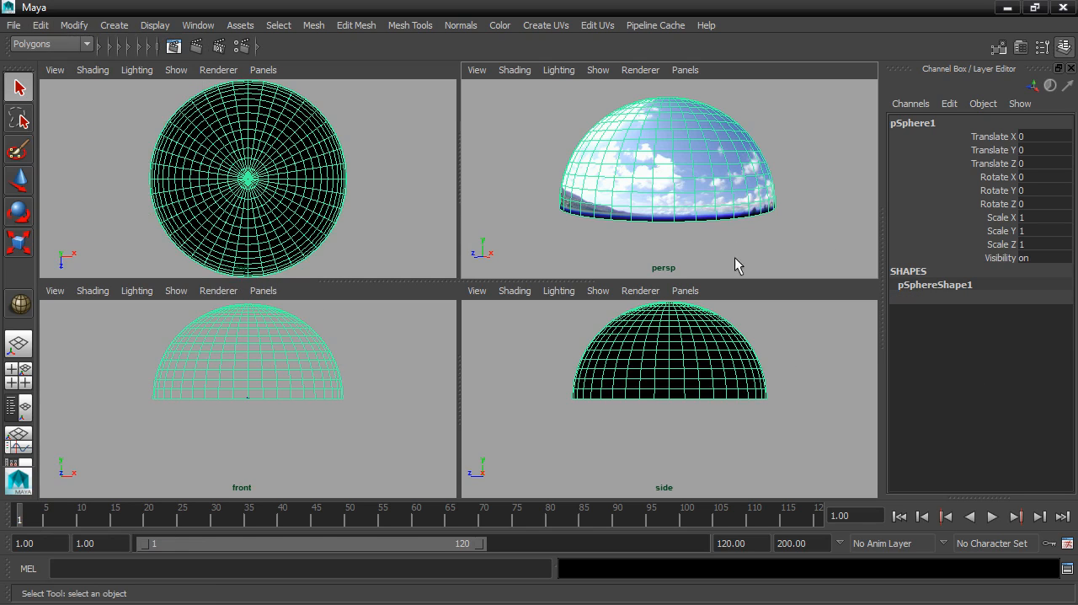
- Turn off Casts Shadows and Receive Shadows in the sky dome shape's render stats
{"action": "left_click_drag", "start_coordinate": [756, 228], "coordinate": [739, 168], "text": "alt"}
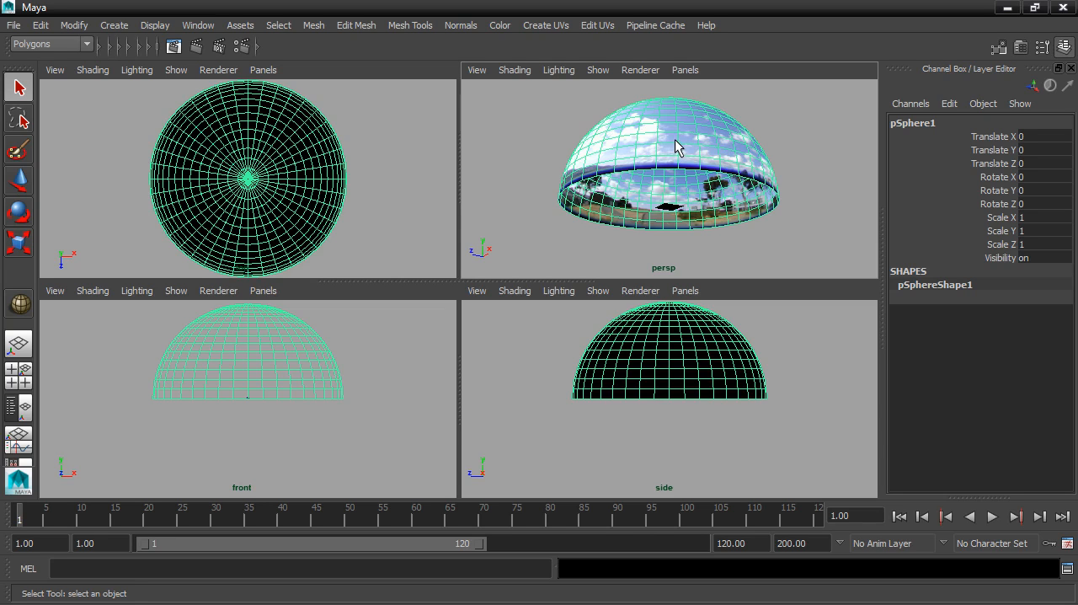
{"action": "key", "text": "ctrl+a"}
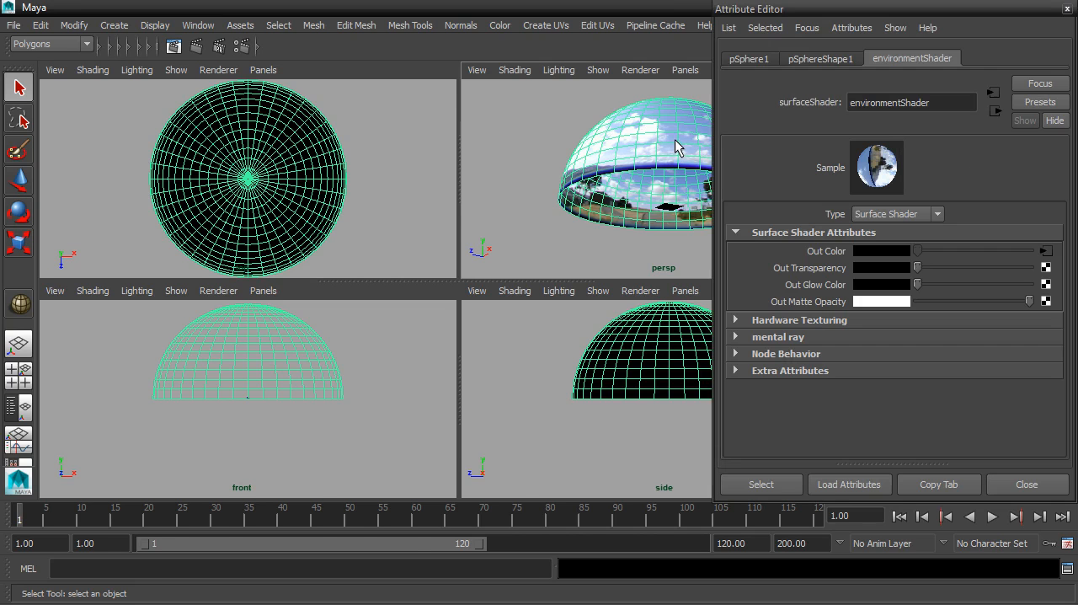
{"action": "left_click", "coordinate": [800, 67]}
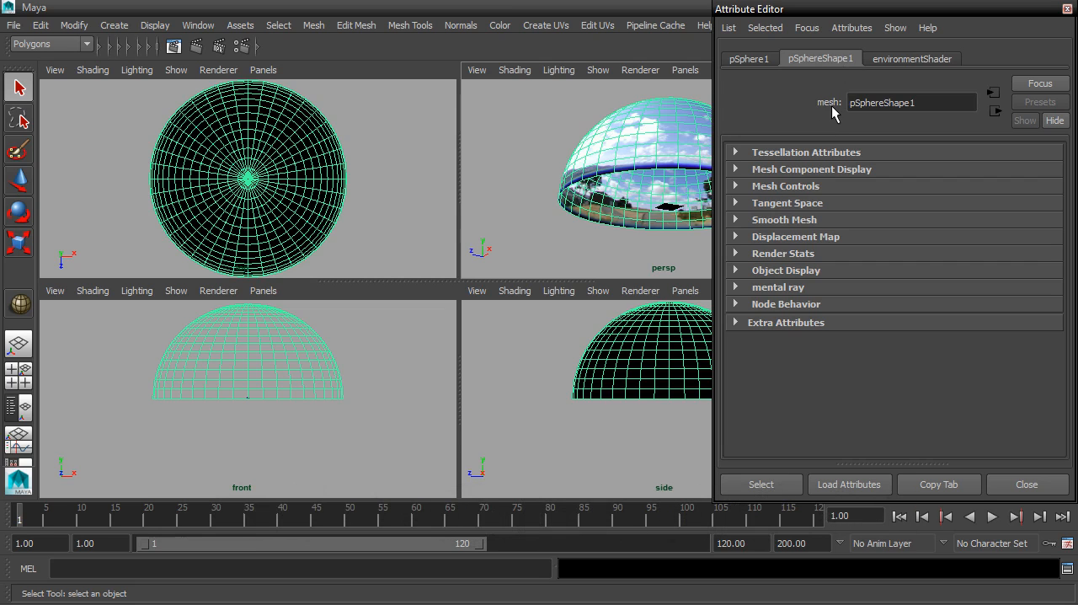
{"action": "left_click", "coordinate": [738, 253]}
{"action": "left_click", "coordinate": [859, 272]}
{"action": "left_click", "coordinate": [859, 288]}
{"action": "left_click", "coordinate": [859, 288]}
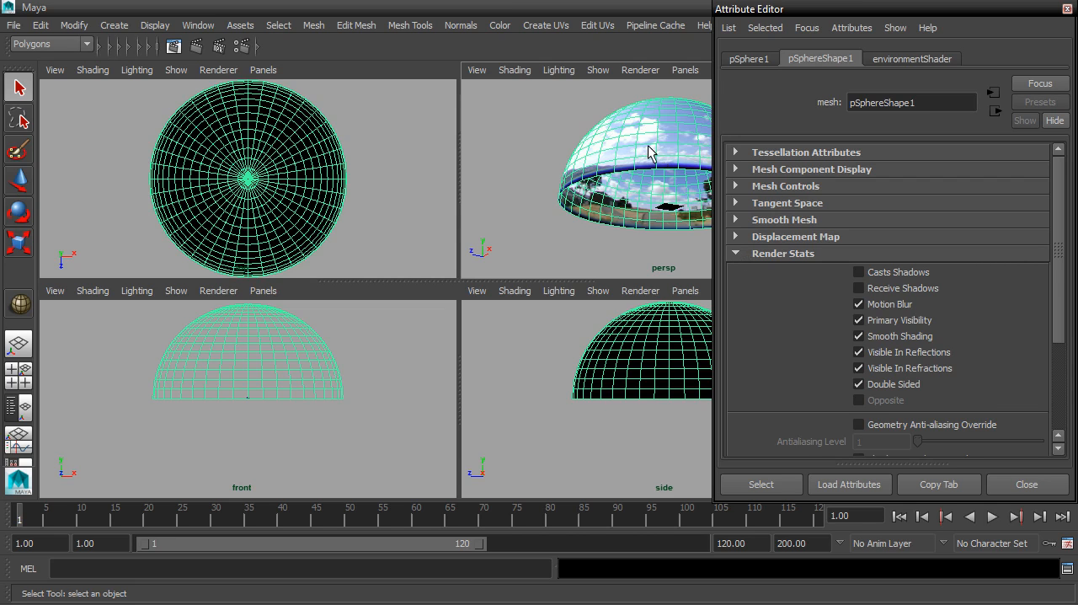
{"action": "left_click", "coordinate": [735, 255]}
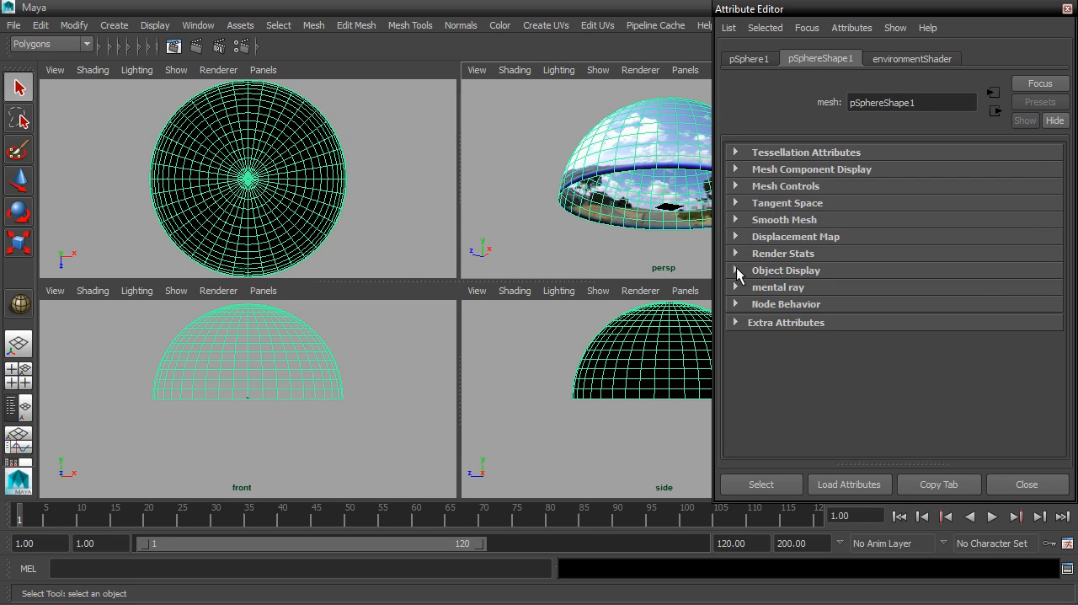
- Enable drawing overrides on the sky dome shape and turn off its Shading so it displays as wireframe in the viewports
{"action": "left_click", "coordinate": [736, 271]}
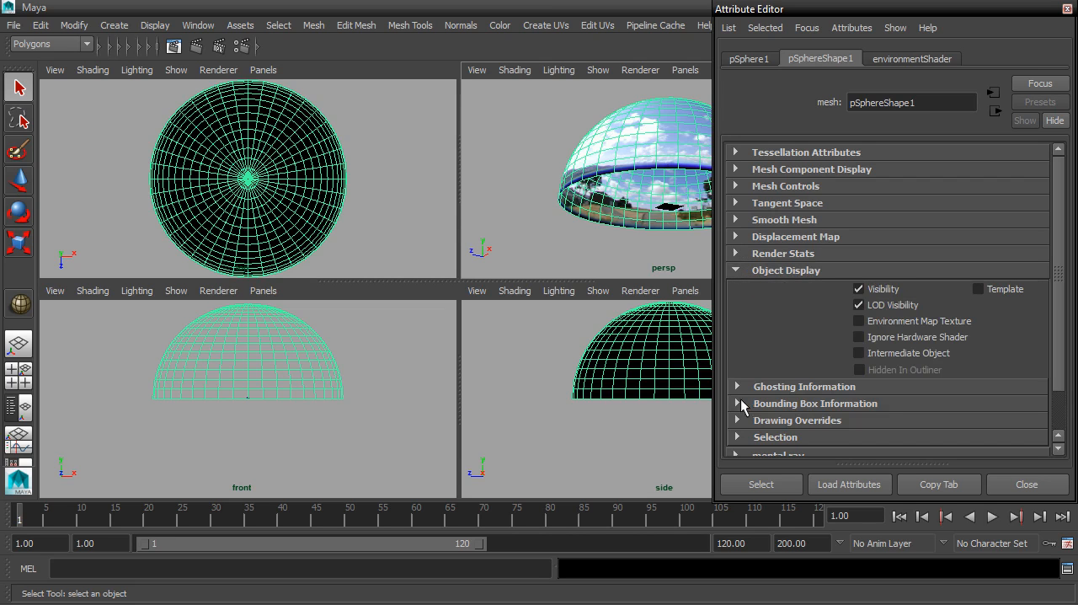
{"action": "left_click", "coordinate": [738, 421]}
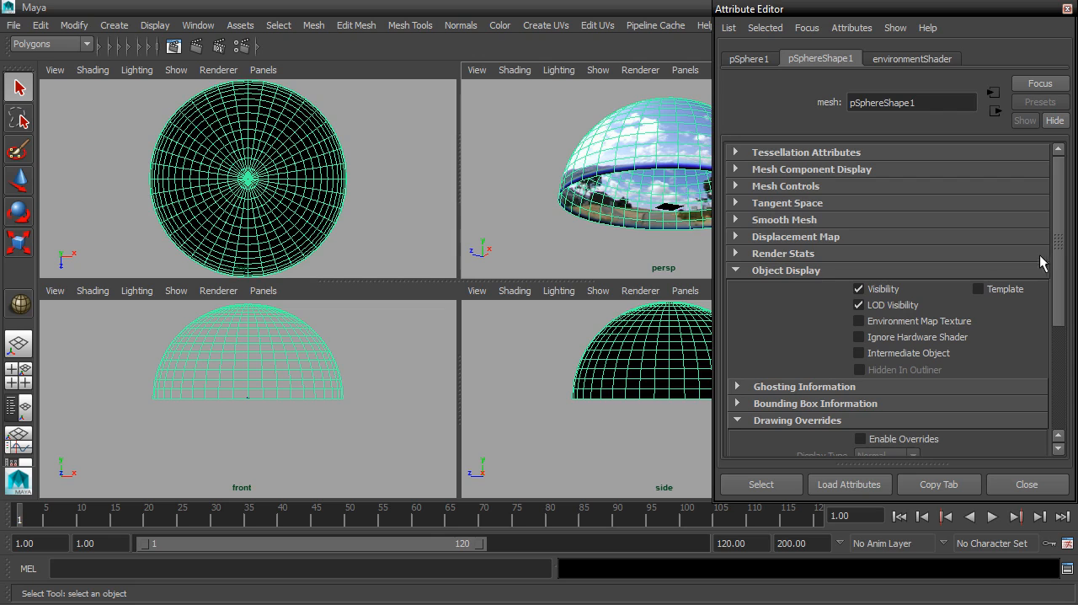
{"action": "left_click_drag", "start_coordinate": [1057, 258], "coordinate": [1060, 358]}
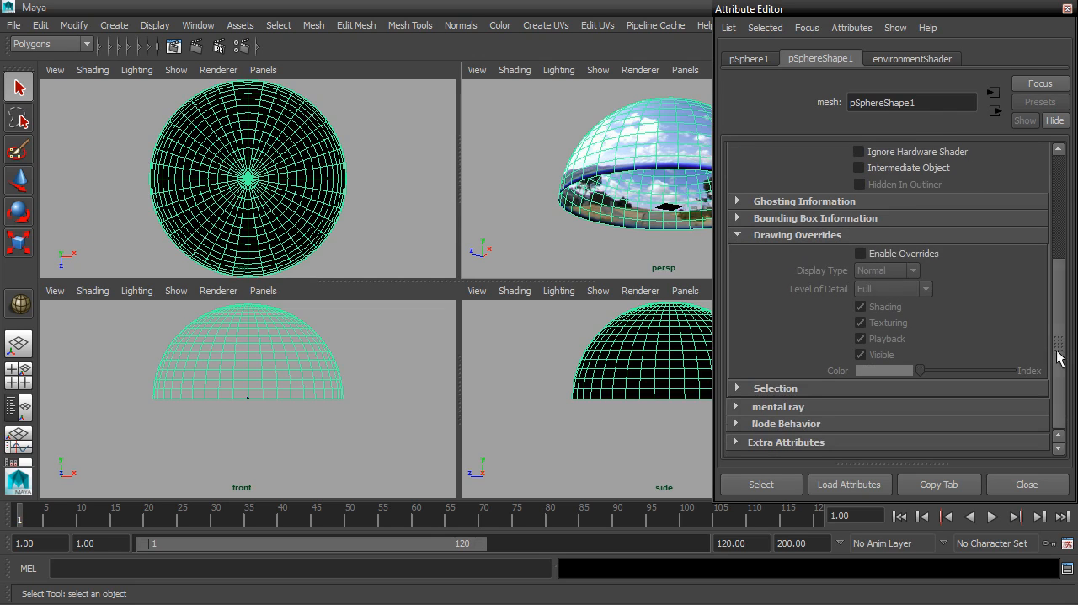
{"action": "left_click", "coordinate": [861, 255]}
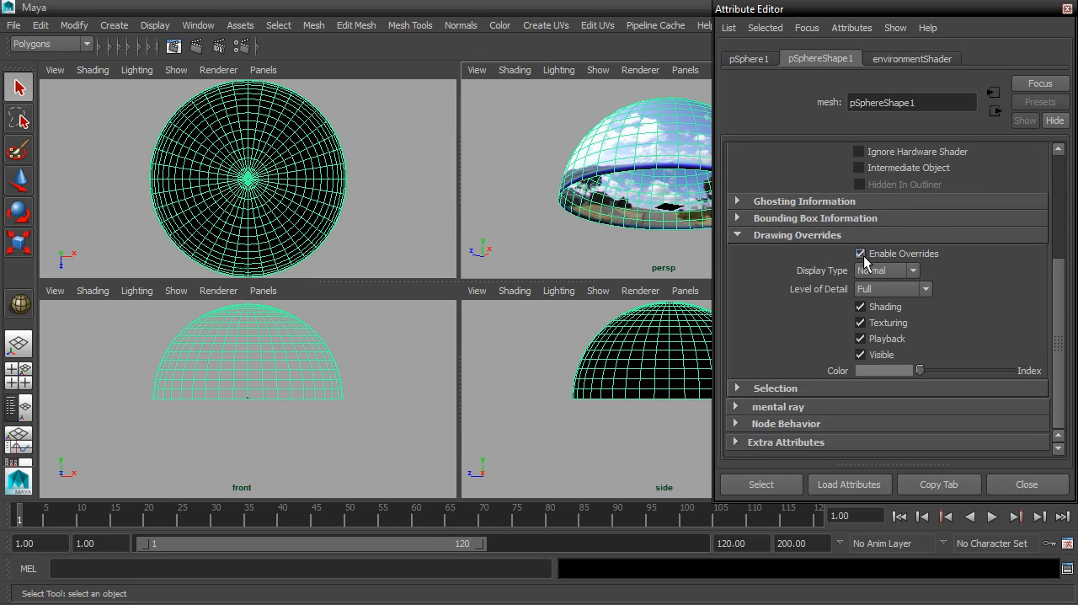
{"action": "left_click", "coordinate": [861, 307]}
{"action": "left_click_drag", "start_coordinate": [663, 201], "coordinate": [638, 201], "text": "alt"}
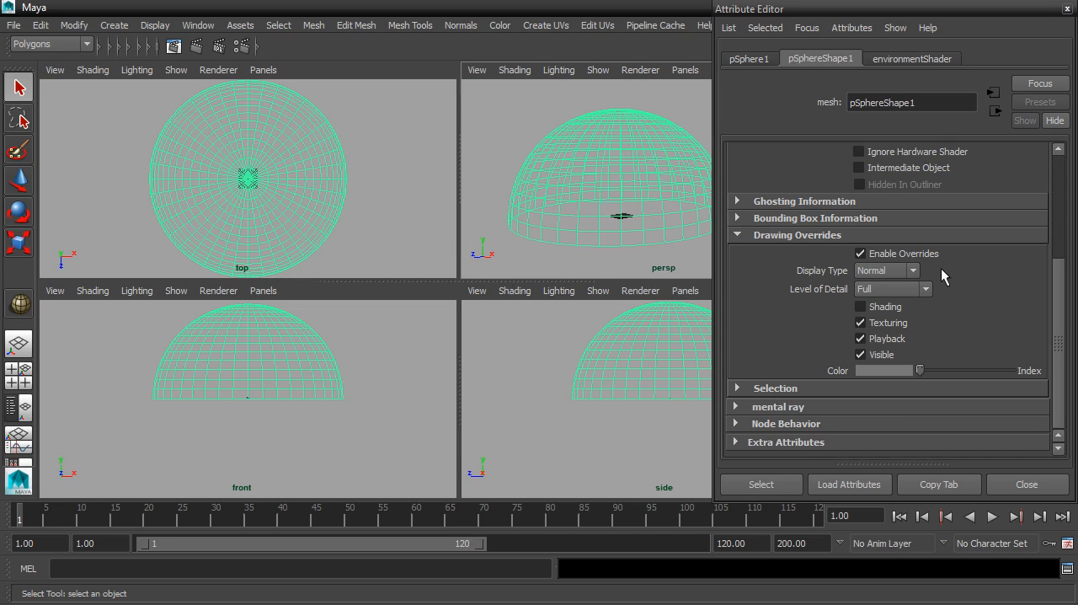
{"action": "left_click", "coordinate": [1067, 8]}
- Rename the sky dome to environmentSphere
{"action": "double_click", "coordinate": [954, 121]}
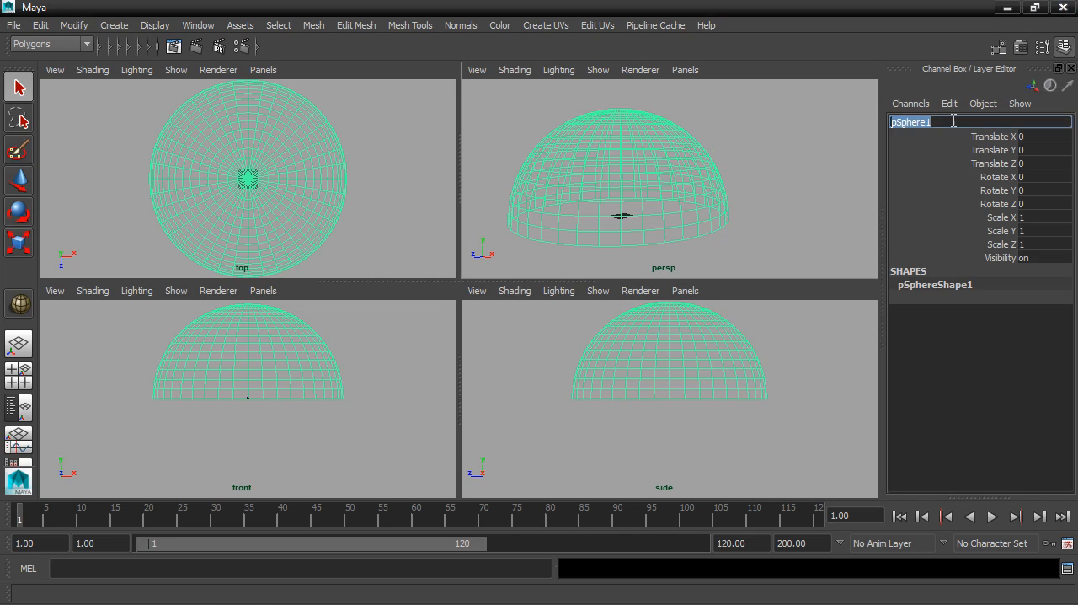
{"action": "type", "text": "environmentSphere"}
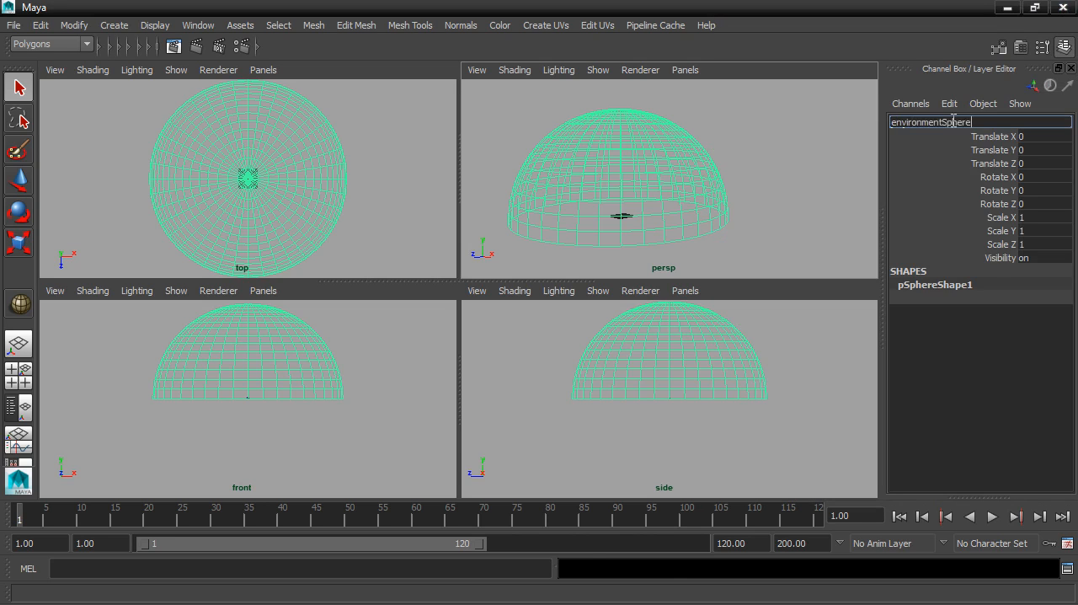
{"action": "key", "text": "Return"}
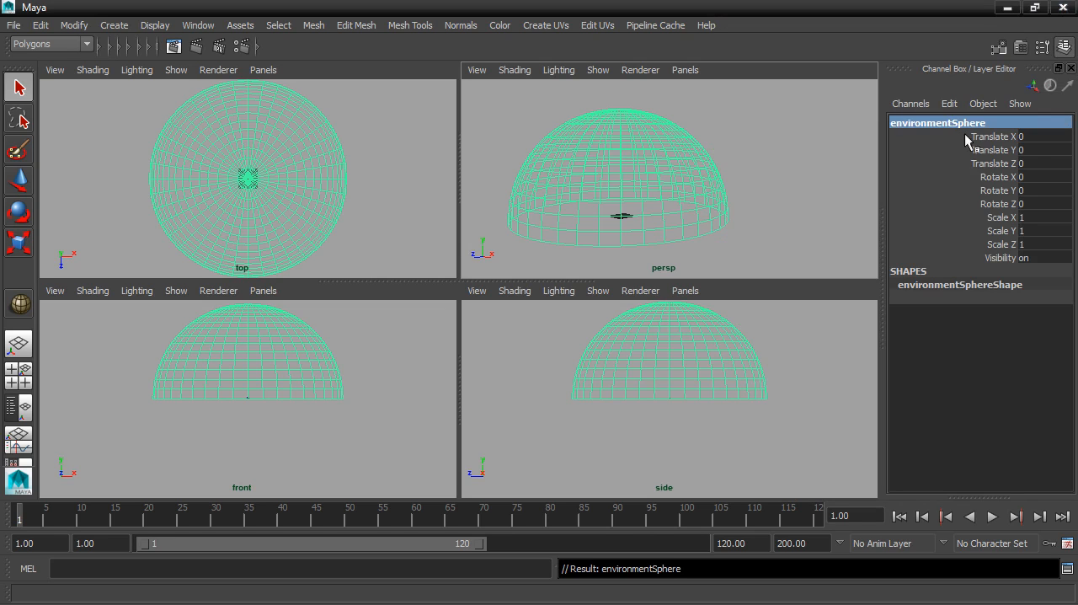
- Set the environment dome's Translate Y to -1000 and save the scene as a new incremental version
{"action": "double_click", "coordinate": [1036, 150]}
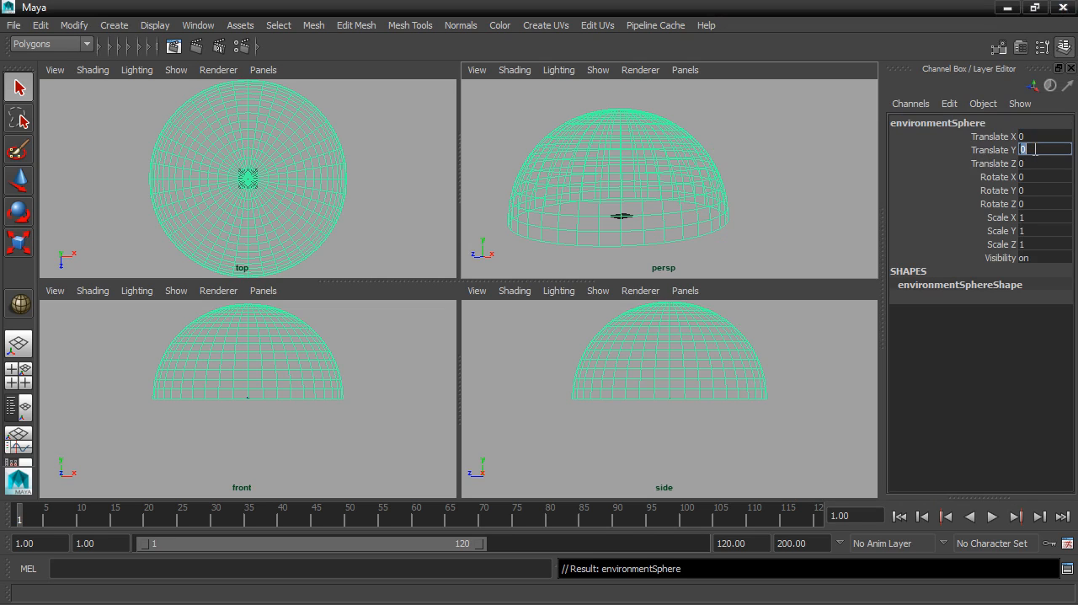
{"action": "type", "text": "-1000"}
{"action": "key", "text": "Return"}
{"action": "mouse_move", "coordinate": [676, 203]}
{"action": "left_mouse_down", "text": "alt"}
{"action": "mouse_move", "coordinate": [682, 215]}
{"action": "mouse_move", "coordinate": [697, 197]}
{"action": "mouse_move", "coordinate": [683, 199]}
{"action": "mouse_move", "coordinate": [681, 187]}
{"action": "left_mouse_up", "text": "alt"}
{"action": "scroll", "coordinate": [697, 197], "scroll_direction": "up", "scroll_amount": 8}
{"action": "scroll", "coordinate": [681, 188], "scroll_direction": "up", "scroll_amount": 8}
{"action": "middle_click_drag", "start_coordinate": [682, 188], "coordinate": [751, 171], "text": "alt"}
{"action": "left_click_drag", "start_coordinate": [752, 172], "coordinate": [726, 180], "text": "alt"}
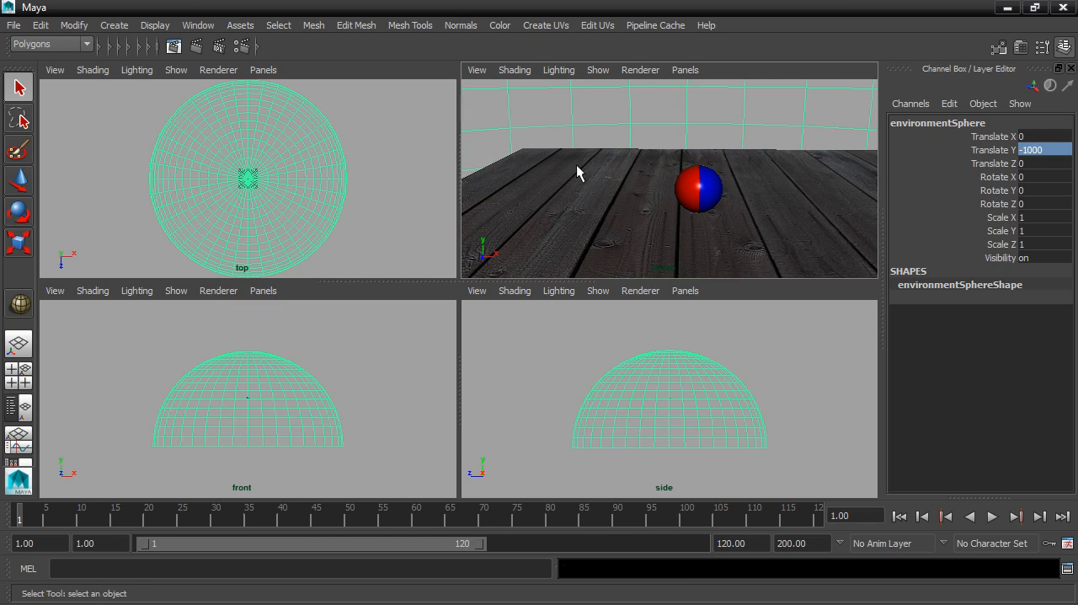
{"action": "left_click", "coordinate": [12, 27]}
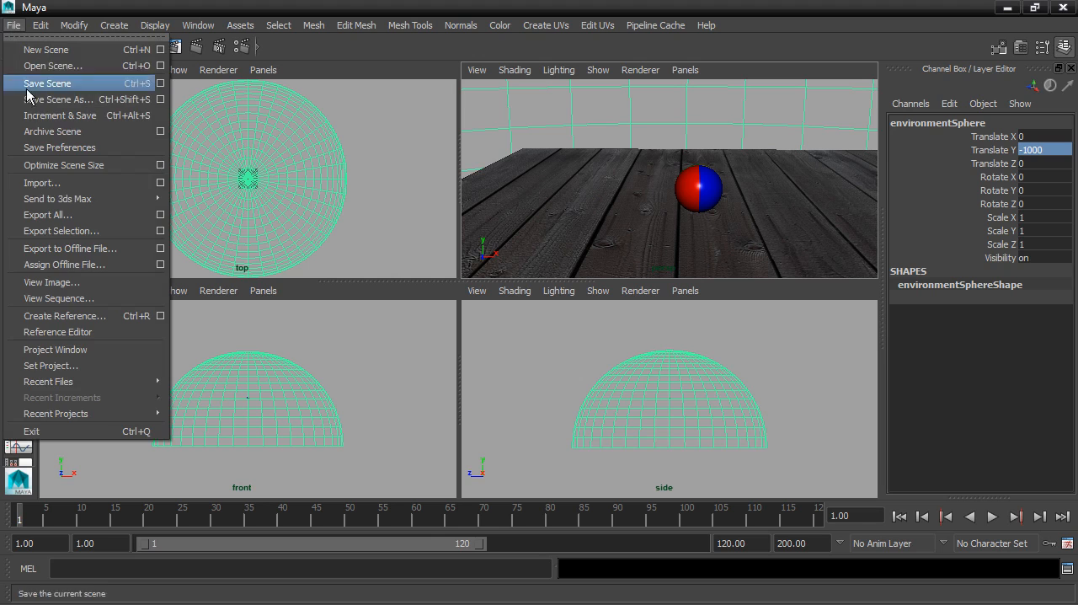
{"action": "left_click", "coordinate": [79, 118]}
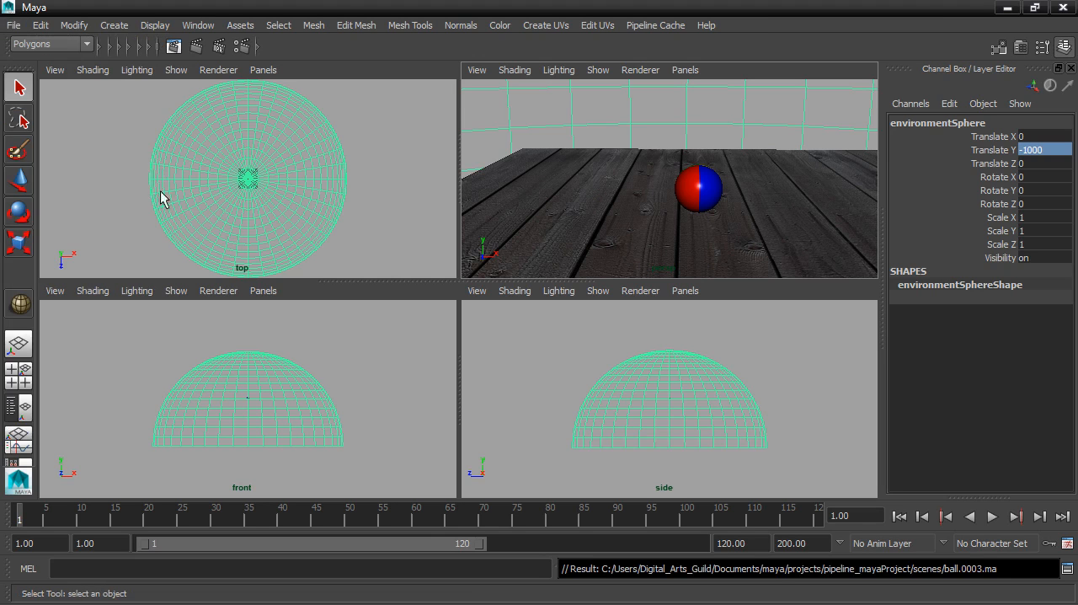